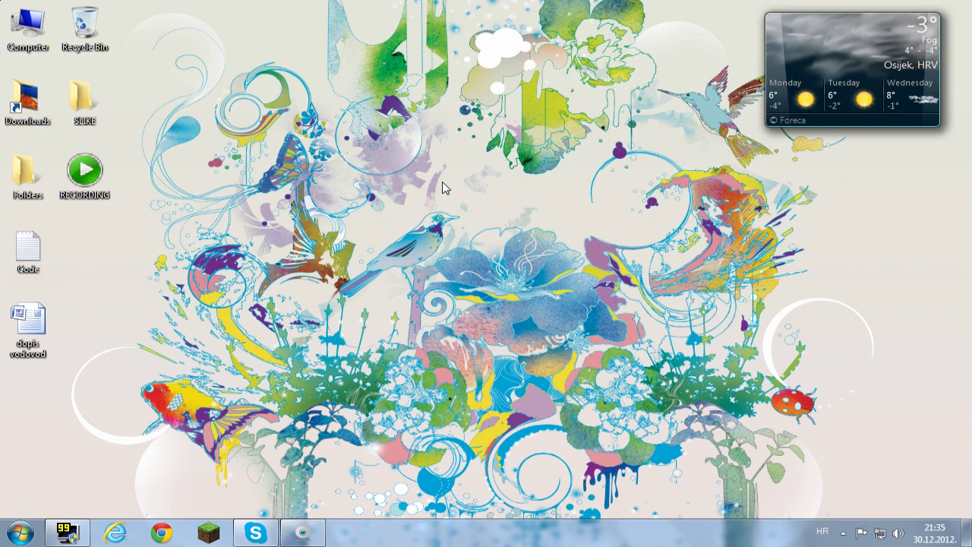
Open Chrome and search Google for optifine.
{"action": "left_click", "coordinate": [162, 533]}
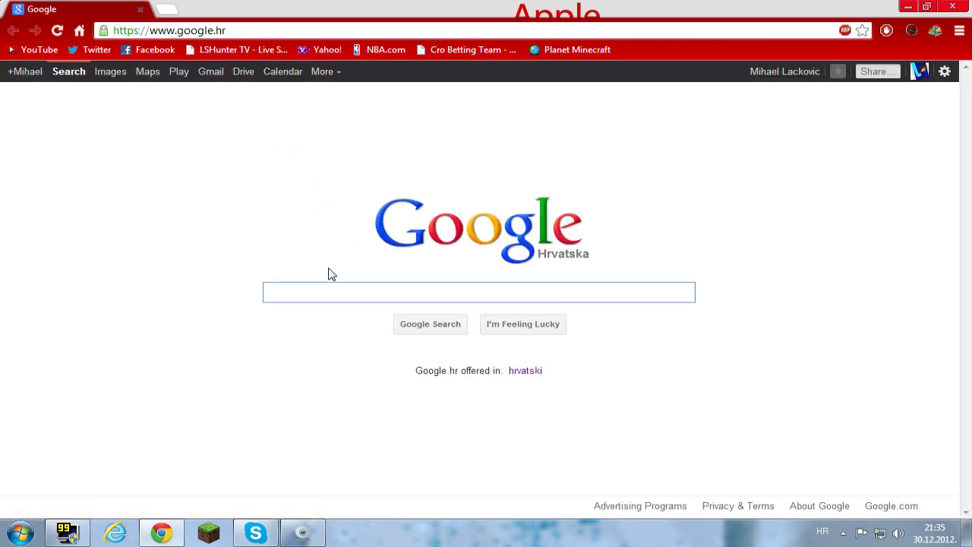
{"action": "type", "text": "opti"}
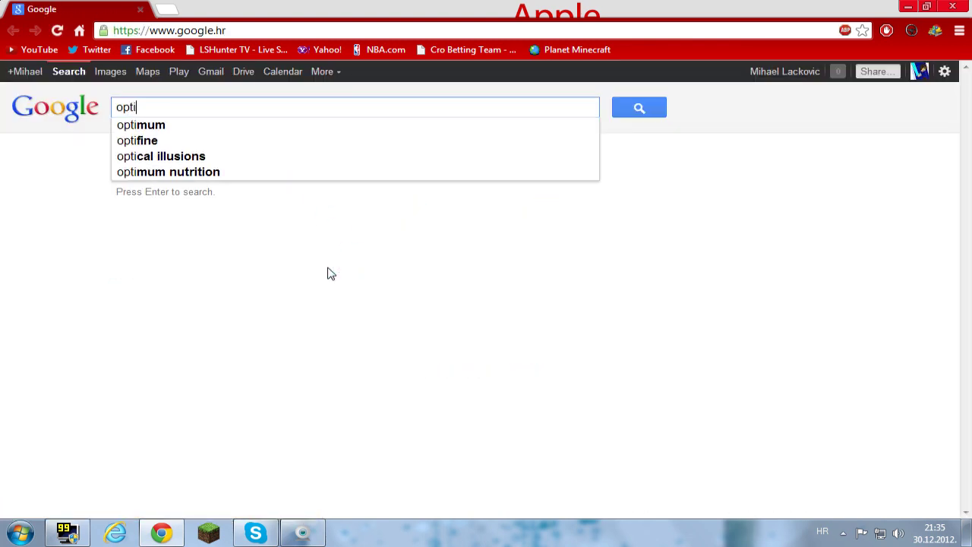
{"action": "type", "text": "fin"}
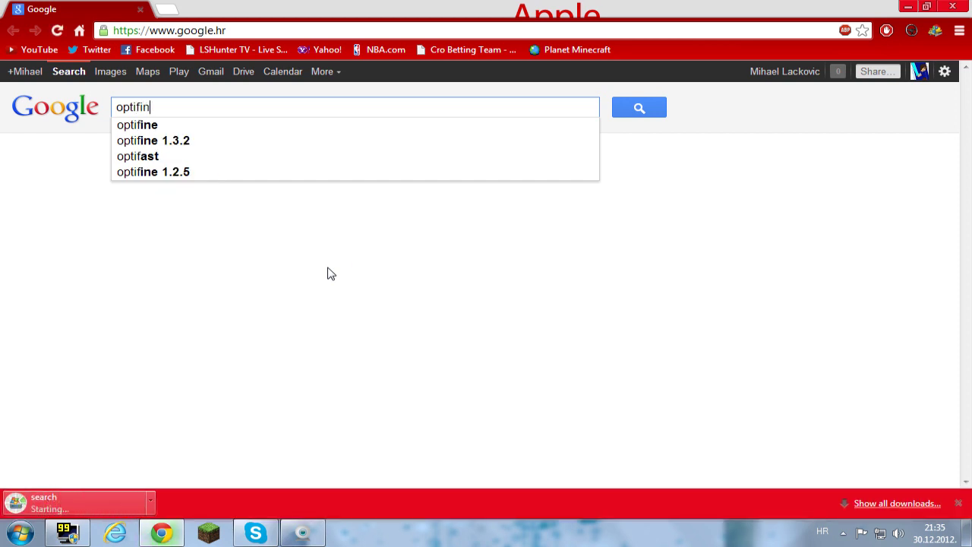
{"action": "type", "text": "e"}
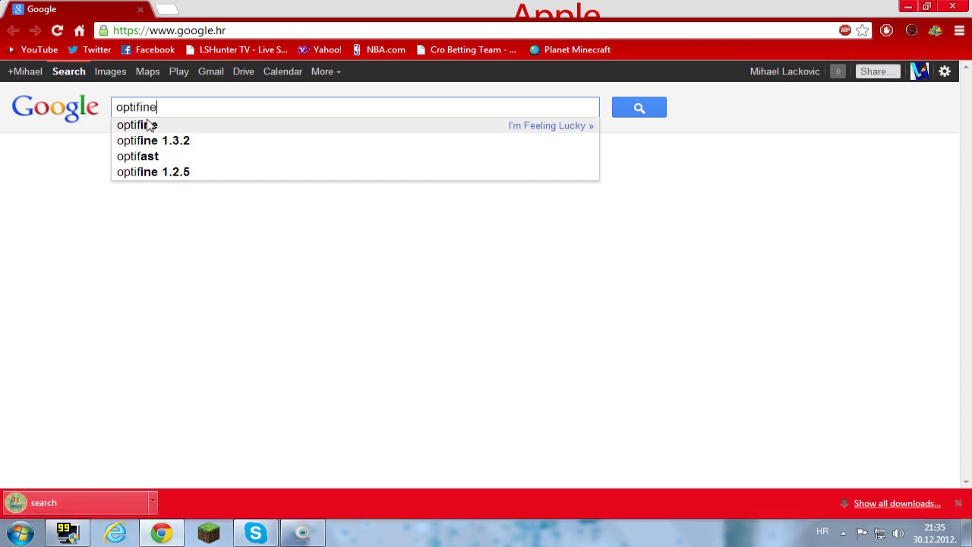
{"action": "left_click", "coordinate": [630, 115]}
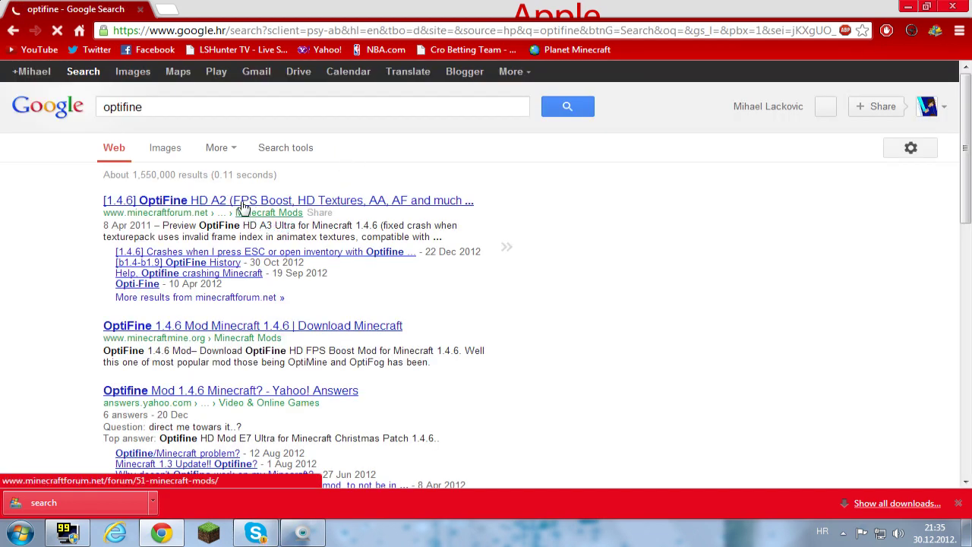
Open the Minecraft Forums topic on OptiFine HD A2 for 1.4.6, review its download links, and close the browser.
{"action": "left_click", "coordinate": [243, 206]}
{"action": "left_click", "coordinate": [958, 503]}
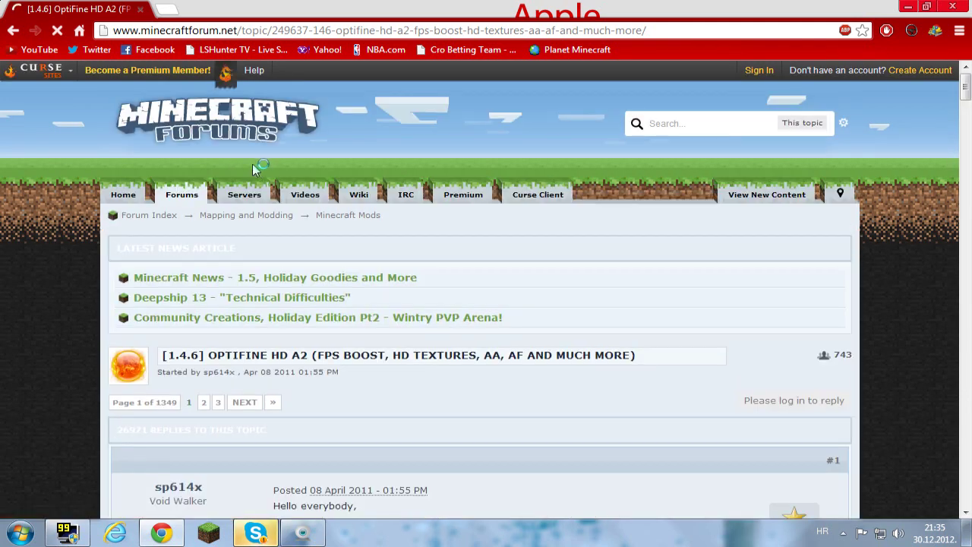
{"action": "scroll", "coordinate": [971, 254], "scroll_direction": "down", "scroll_amount": 1}
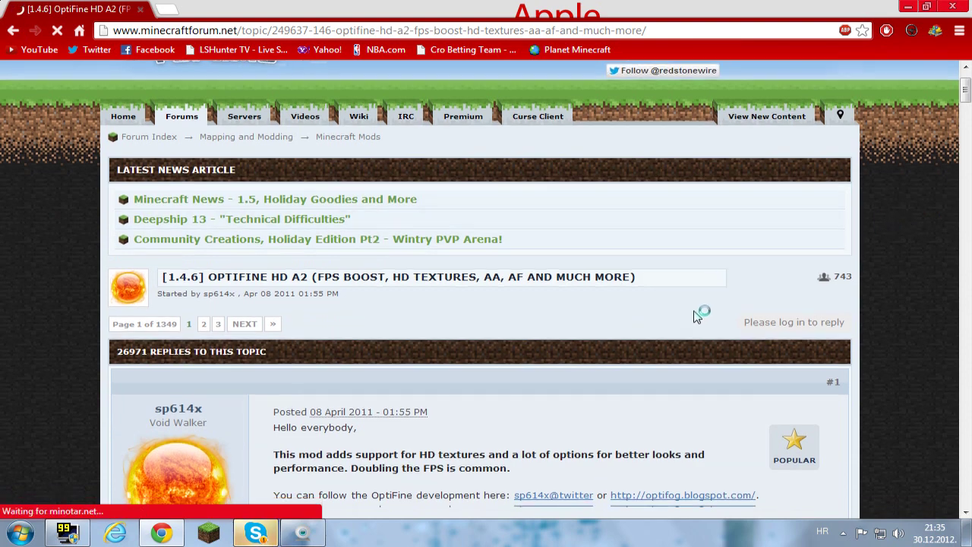
{"action": "left_click_drag", "start_coordinate": [965, 91], "coordinate": [966, 121]}
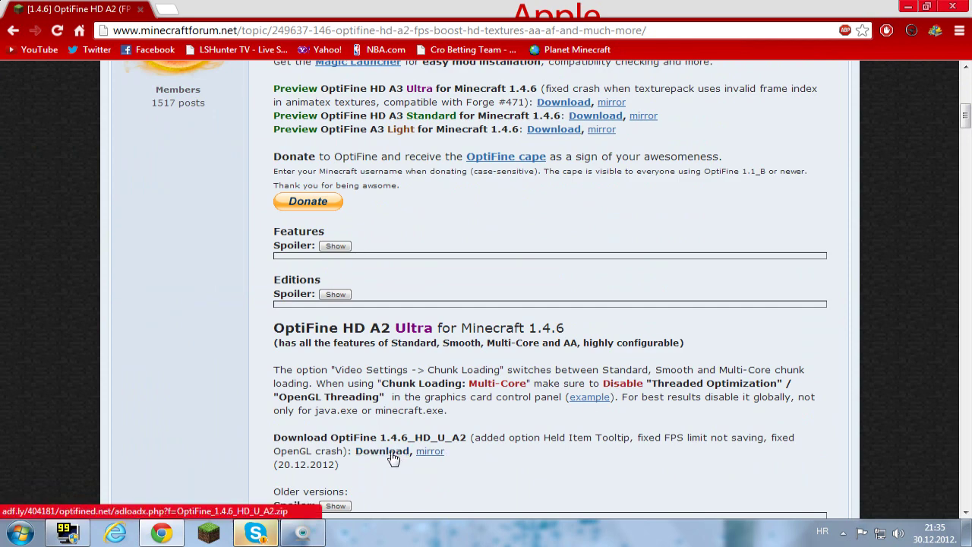
{"action": "scroll", "coordinate": [410, 425], "scroll_direction": "up", "scroll_amount": 3}
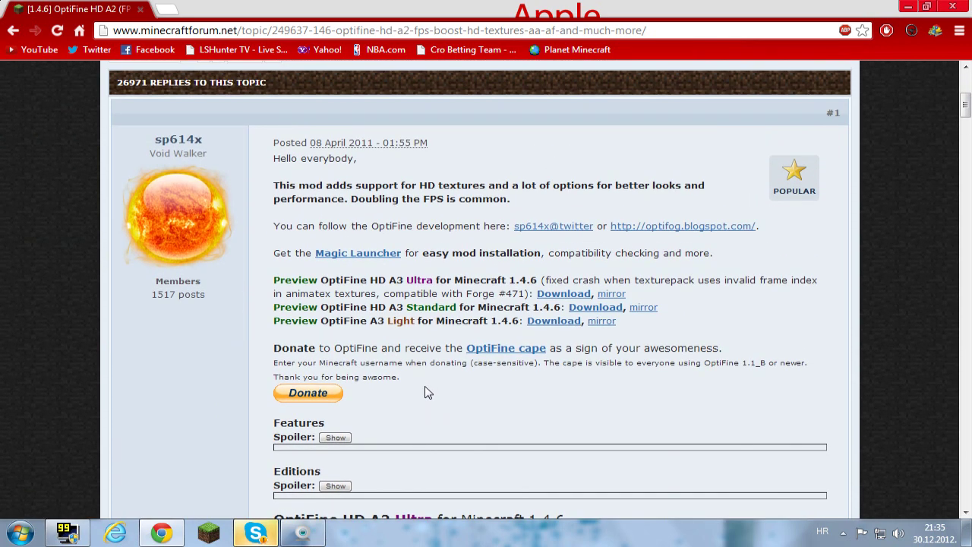
{"action": "scroll", "coordinate": [429, 348], "scroll_direction": "down", "scroll_amount": 2}
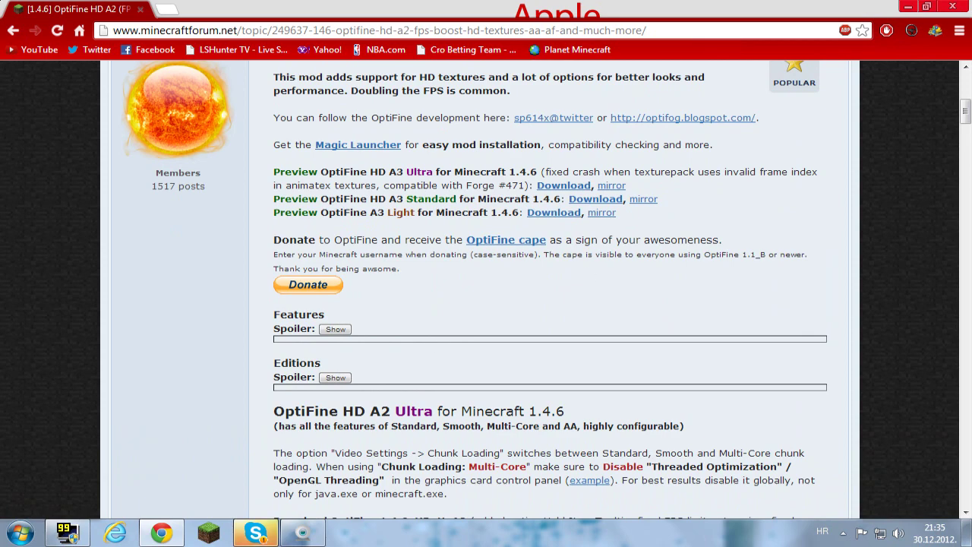
{"action": "left_click", "coordinate": [952, 7]}
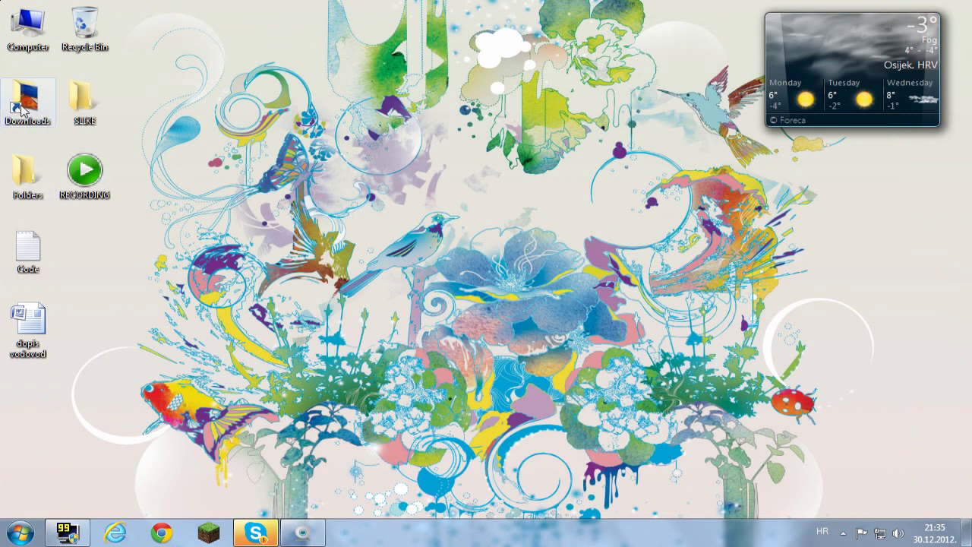
Open the Mods folder under Important > MINECRAFT, starting from the Folders directory on the desktop.
{"action": "double_click", "coordinate": [23, 182]}
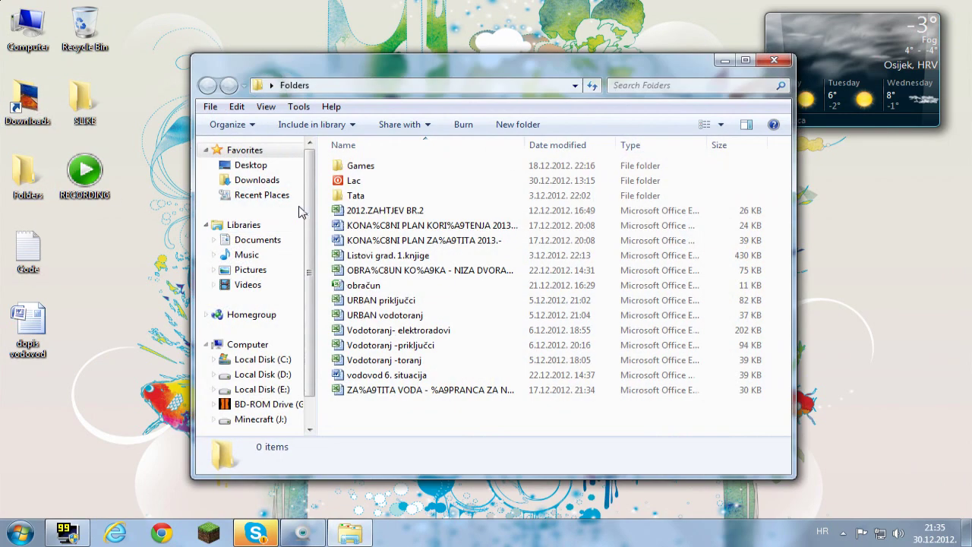
{"action": "left_click", "coordinate": [357, 182]}
{"action": "left_click", "coordinate": [359, 182]}
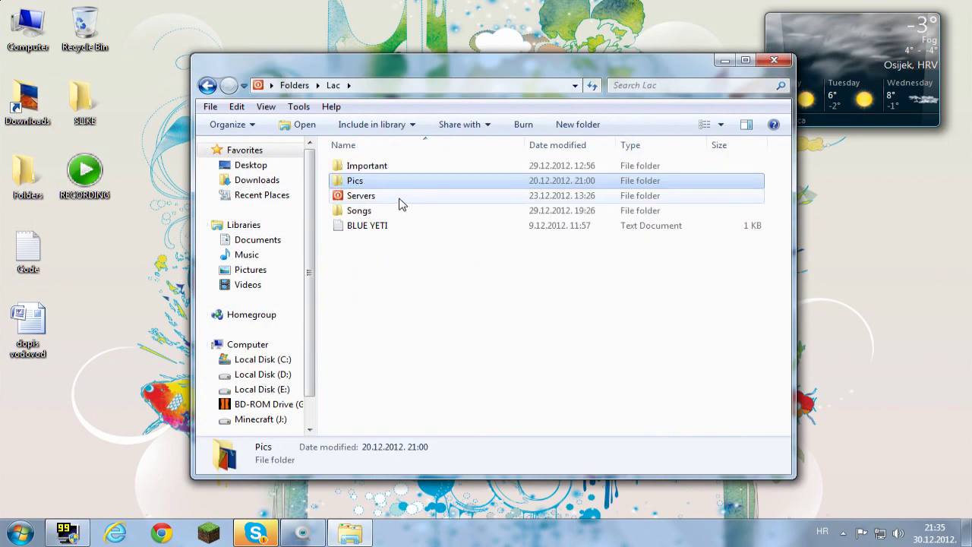
{"action": "double_click", "coordinate": [370, 168]}
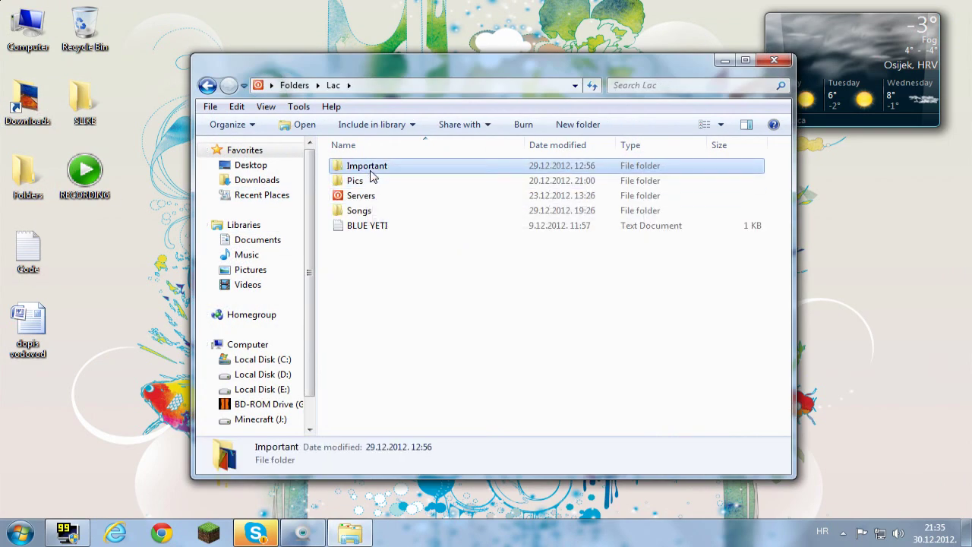
{"action": "left_click", "coordinate": [372, 213]}
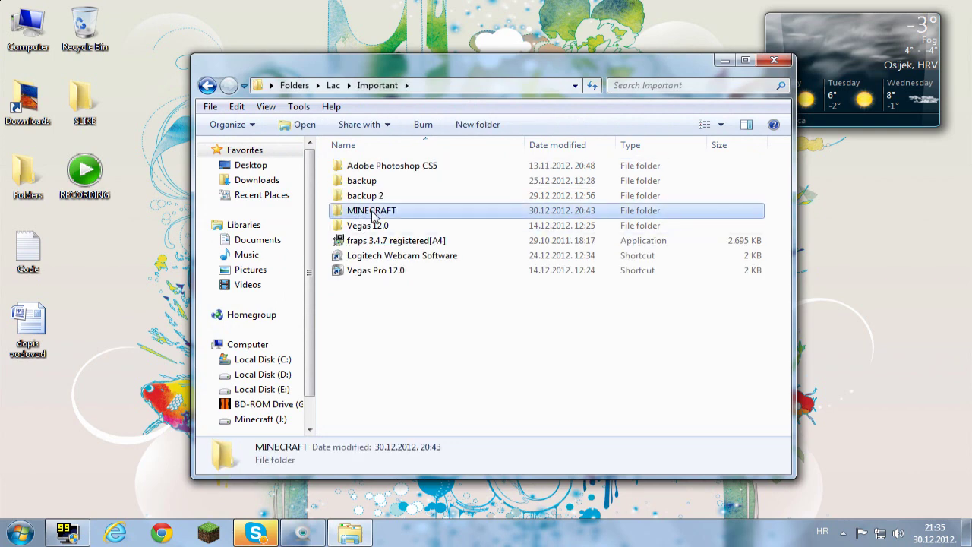
{"action": "double_click", "coordinate": [372, 212]}
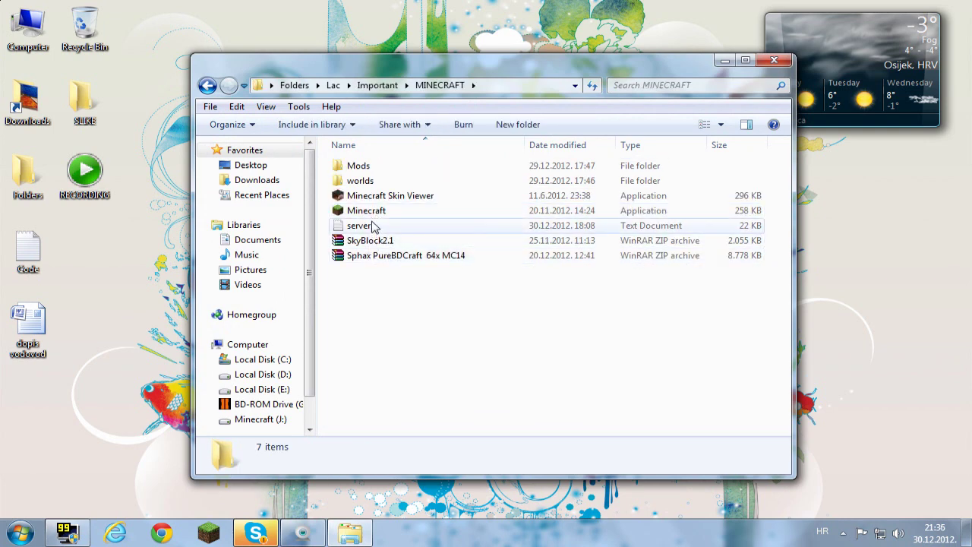
{"action": "double_click", "coordinate": [367, 170]}
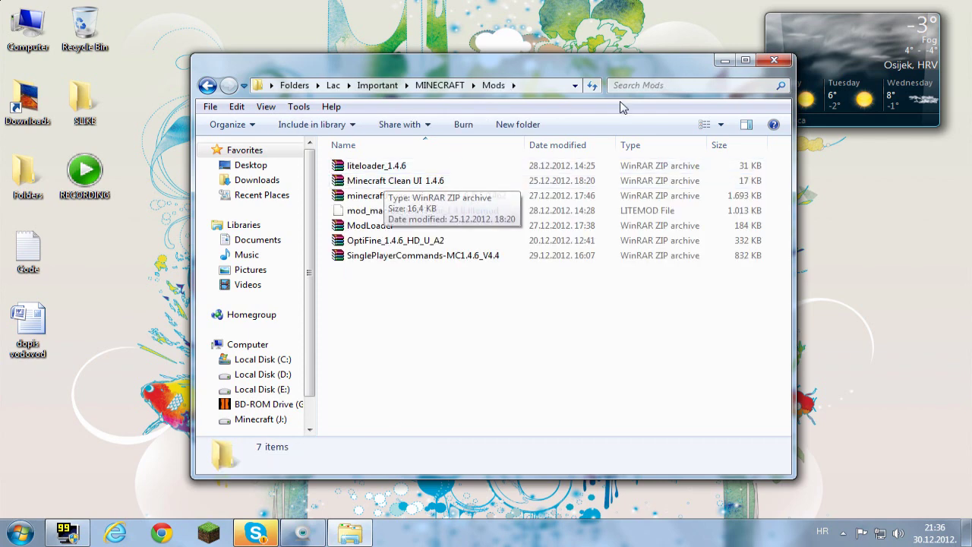
{"action": "left_click_drag", "start_coordinate": [656, 68], "coordinate": [638, 40]}
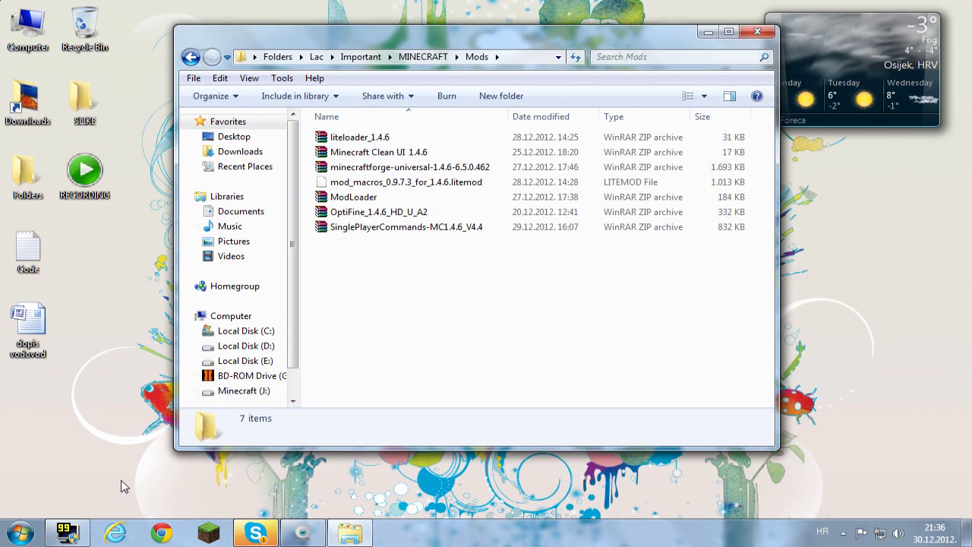
Open the %appdata% folder to view where .minecraft is located, and close it again.
{"action": "left_click", "coordinate": [22, 533]}
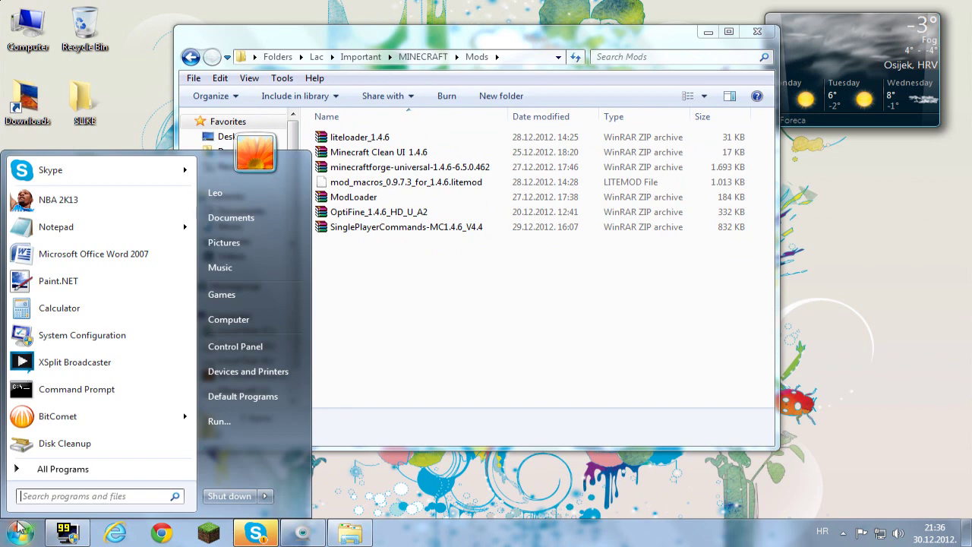
{"action": "type", "text": "%app"}
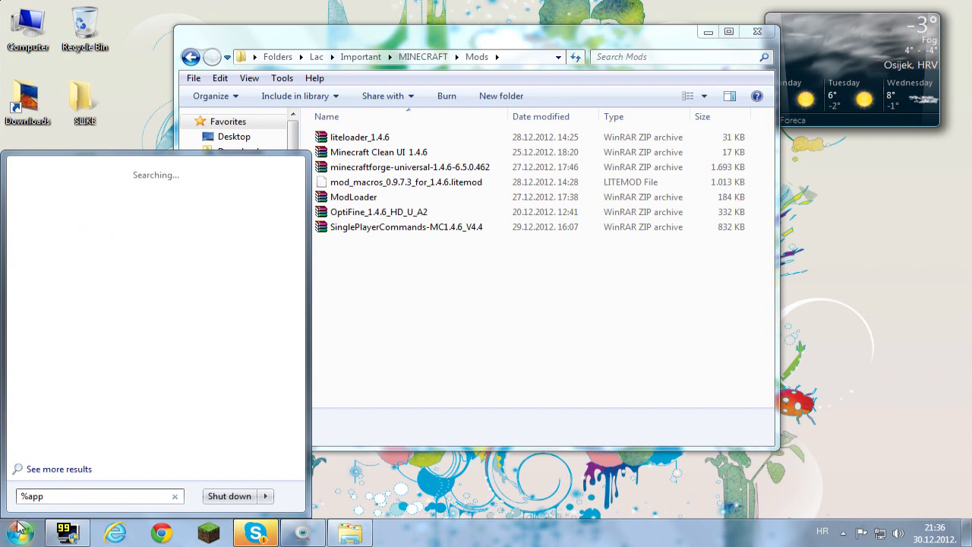
{"action": "type", "text": "data"}
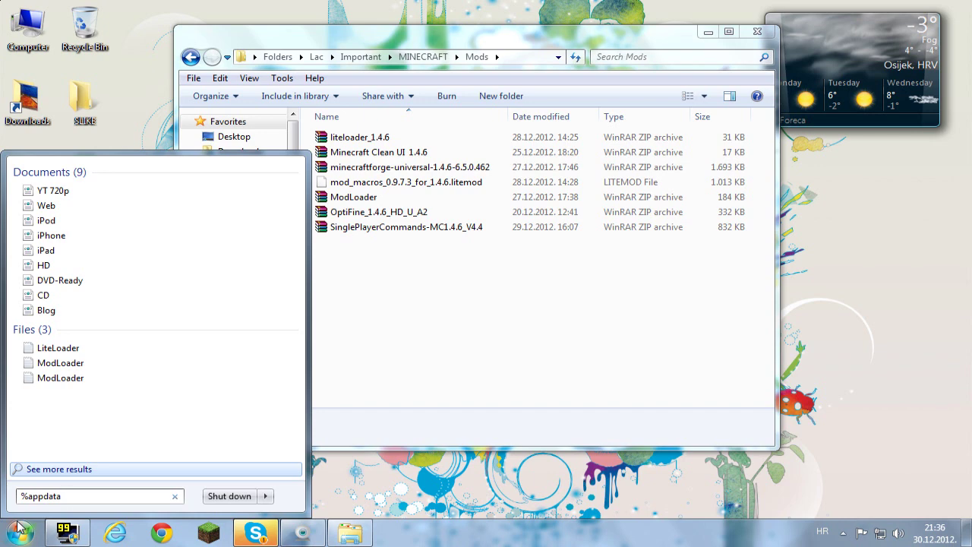
{"action": "type", "text": "%"}
{"action": "key", "text": "Return"}
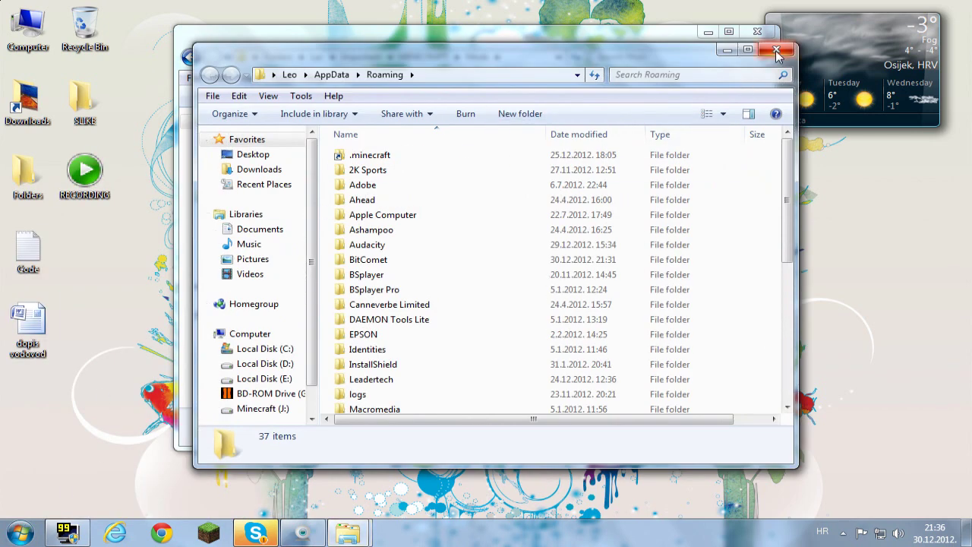
{"action": "left_click", "coordinate": [776, 50]}
Open the bin folder on the Minecraft (J:) drive in a separate Explorer window.
{"action": "left_click", "coordinate": [20, 532]}
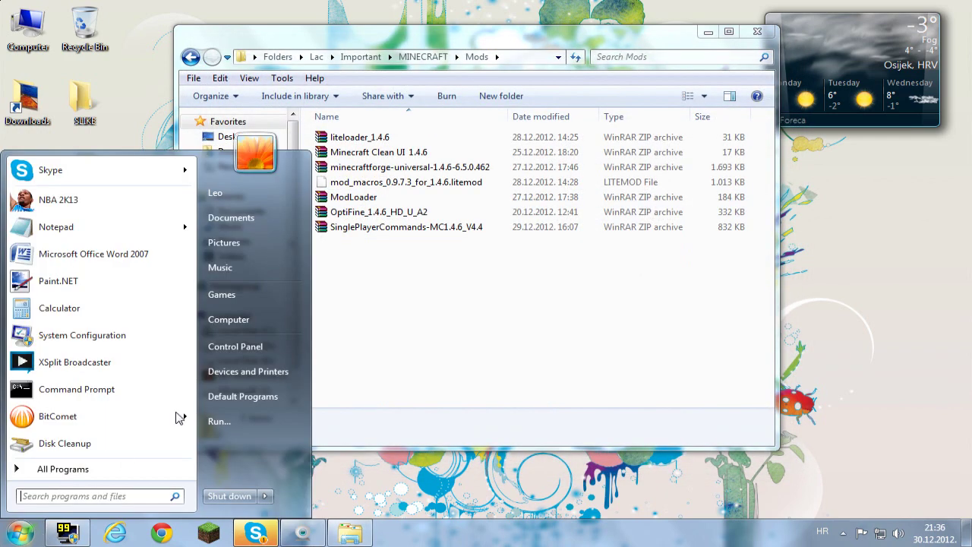
{"action": "left_click", "coordinate": [269, 317]}
{"action": "double_click", "coordinate": [414, 213]}
{"action": "left_click", "coordinate": [228, 92]}
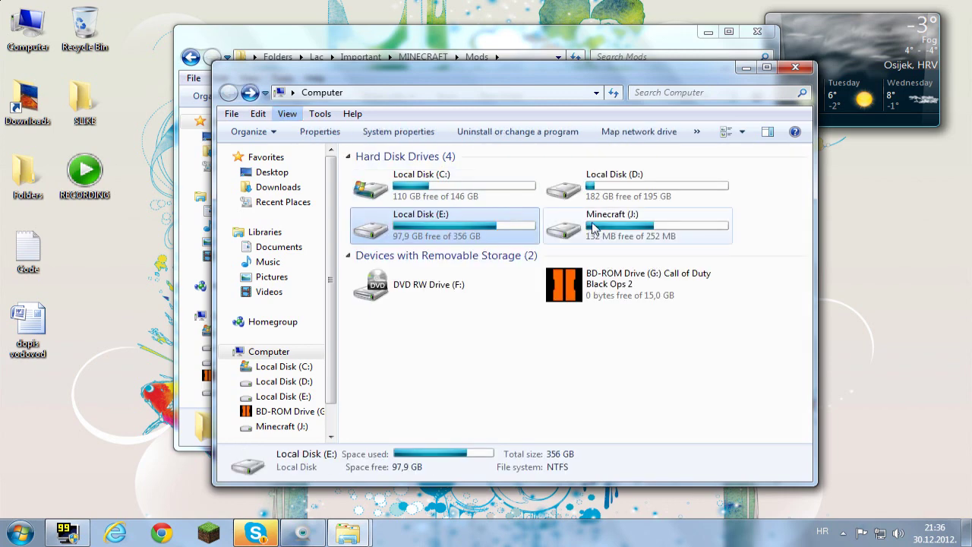
{"action": "double_click", "coordinate": [594, 227]}
{"action": "left_click_drag", "start_coordinate": [428, 82], "coordinate": [354, 35]}
{"action": "left_click", "coordinate": [328, 127]}
{"action": "left_click", "coordinate": [328, 127]}
{"action": "left_click", "coordinate": [336, 130]}
{"action": "double_click", "coordinate": [358, 137]}
Open the minecraft archive from the bin folder with WinRAR and dismiss the license purchase notice.
{"action": "left_click", "coordinate": [326, 205]}
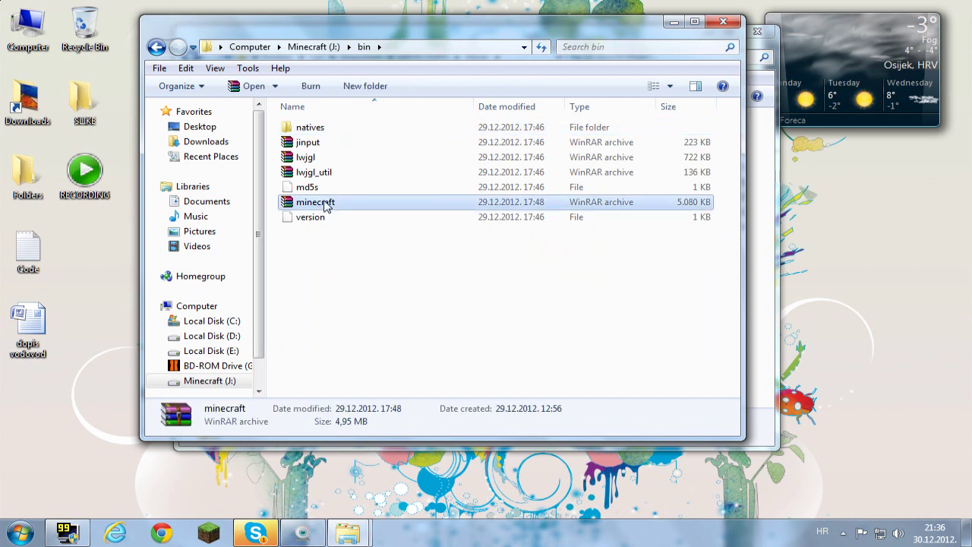
{"action": "right_click", "coordinate": [325, 205]}
{"action": "mouse_move", "coordinate": [409, 298]}
{"action": "left_click", "coordinate": [521, 318]}
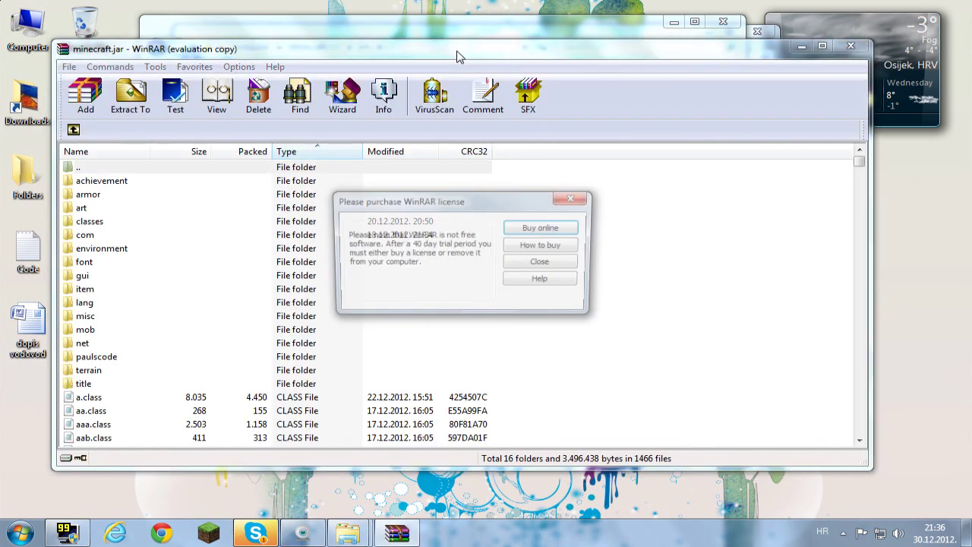
{"action": "left_click", "coordinate": [519, 261]}
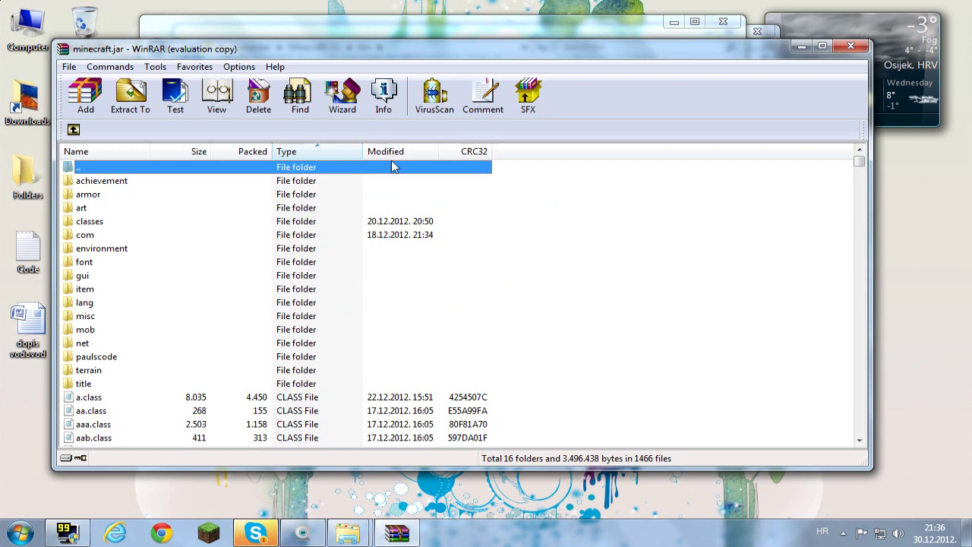
Arrange the minecraft.jar archive and the Mods folder side by side, minimizing the bin folder window.
{"action": "left_click_drag", "start_coordinate": [393, 53], "coordinate": [394, 41]}
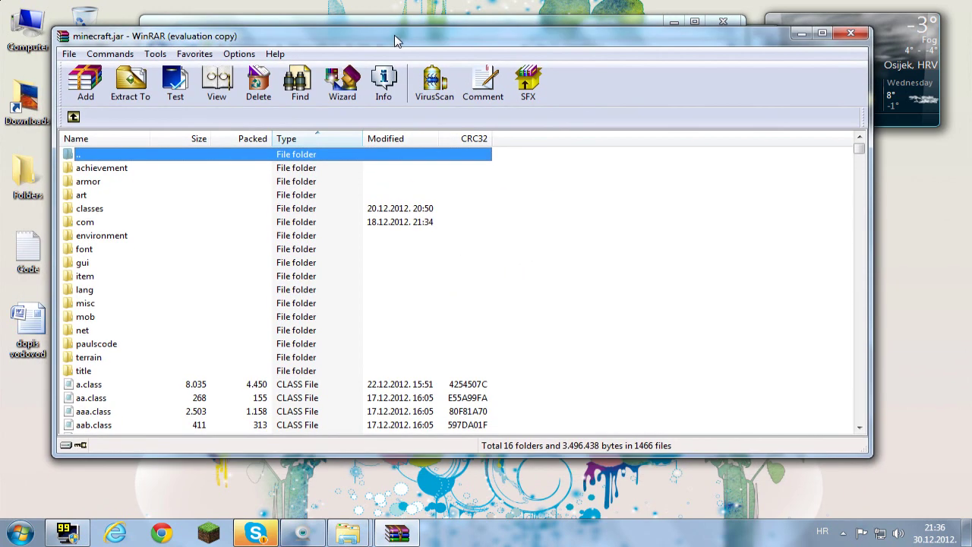
{"action": "left_click_drag", "start_coordinate": [457, 39], "coordinate": [3, 70]}
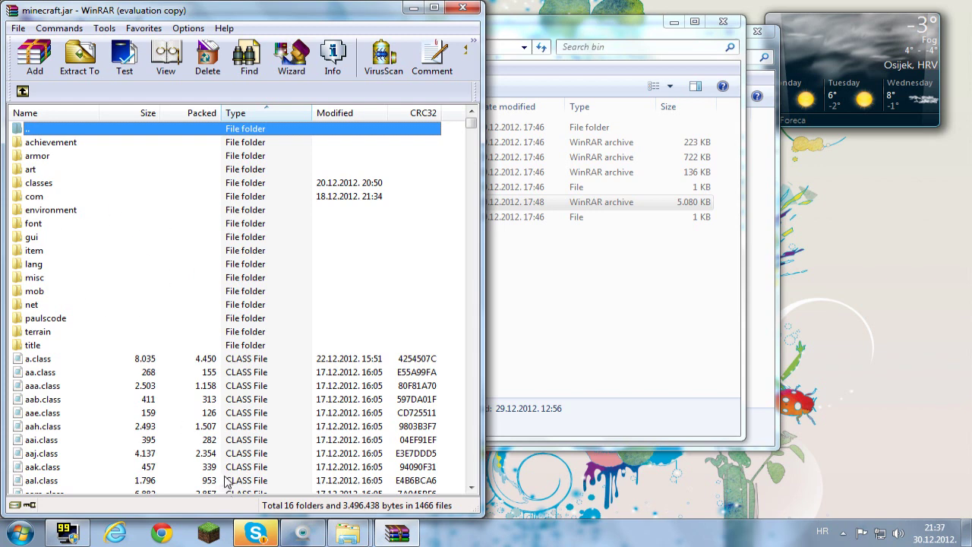
{"action": "left_click", "coordinate": [619, 27]}
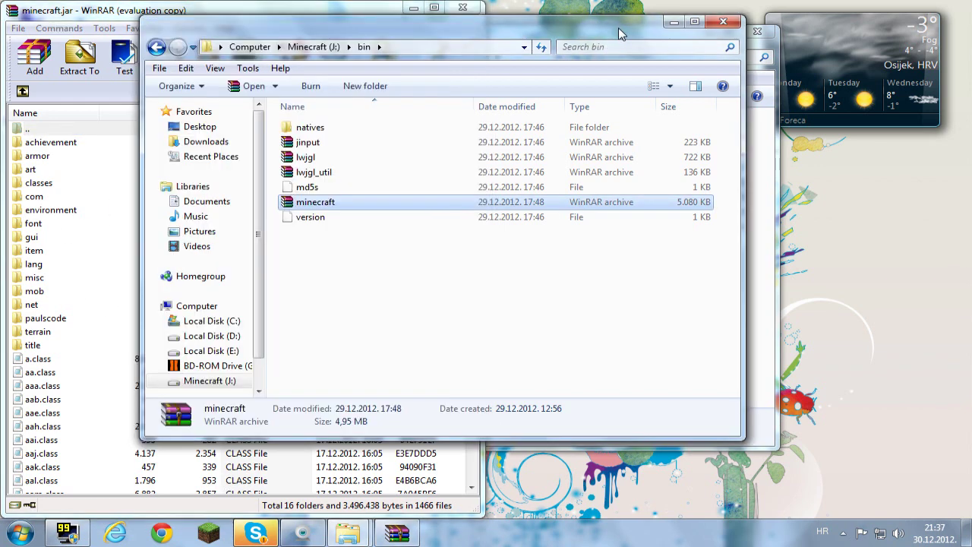
{"action": "left_click", "coordinate": [675, 23]}
{"action": "left_click", "coordinate": [682, 39]}
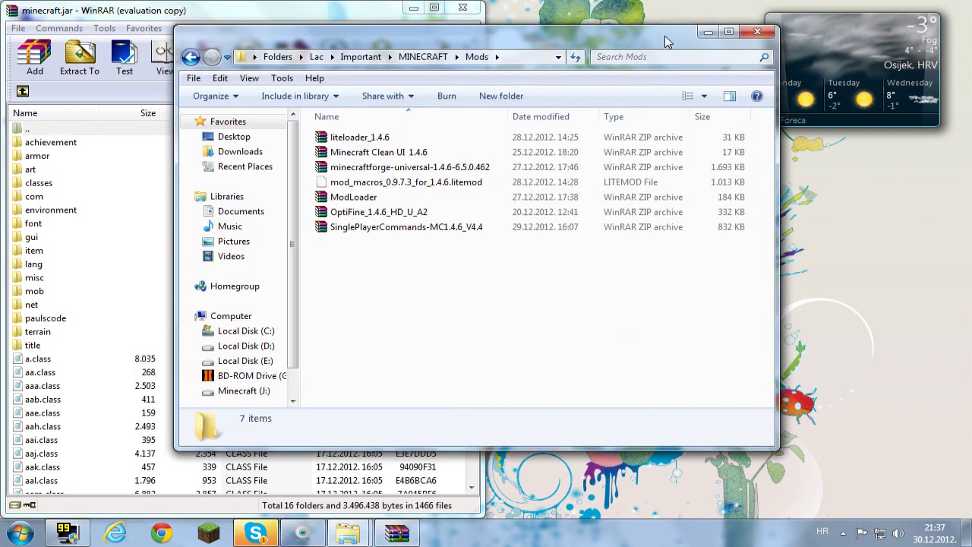
{"action": "key", "text": "super+Right"}
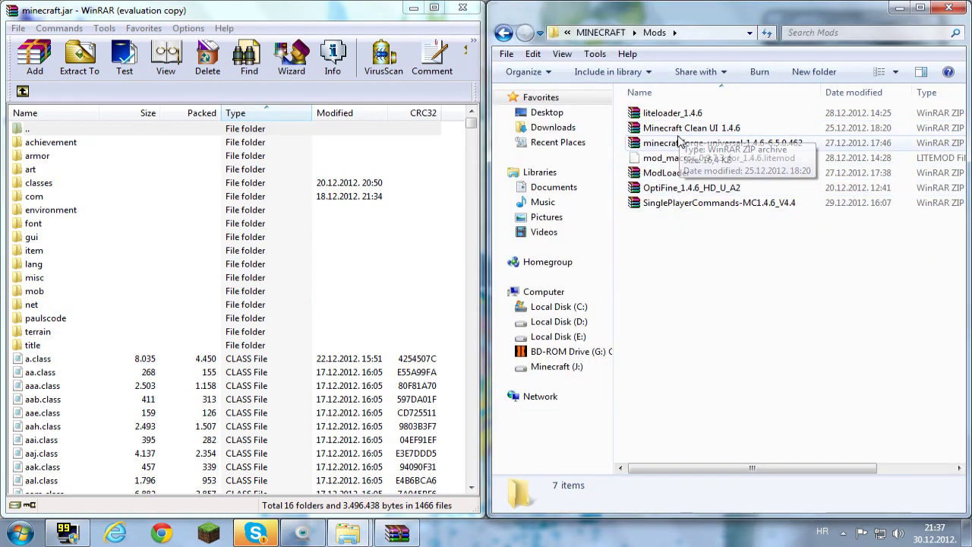
Open OptiFine_1.4.6_HD_U_A2 from the Mods folder beside the minecraft.jar archive, dismiss the license notice, and select bav.class.
{"action": "left_click", "coordinate": [668, 189]}
{"action": "double_click", "coordinate": [668, 191]}
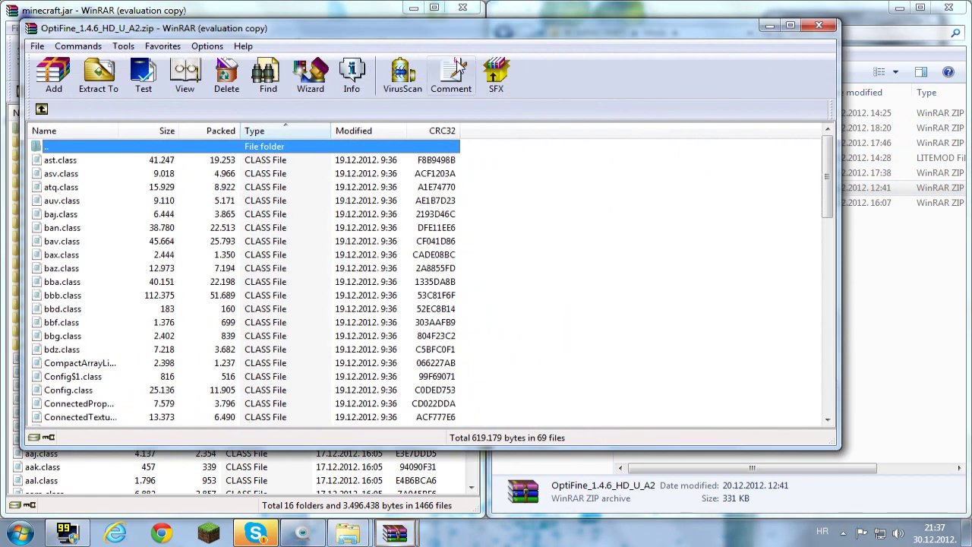
{"action": "key", "text": "super+Right"}
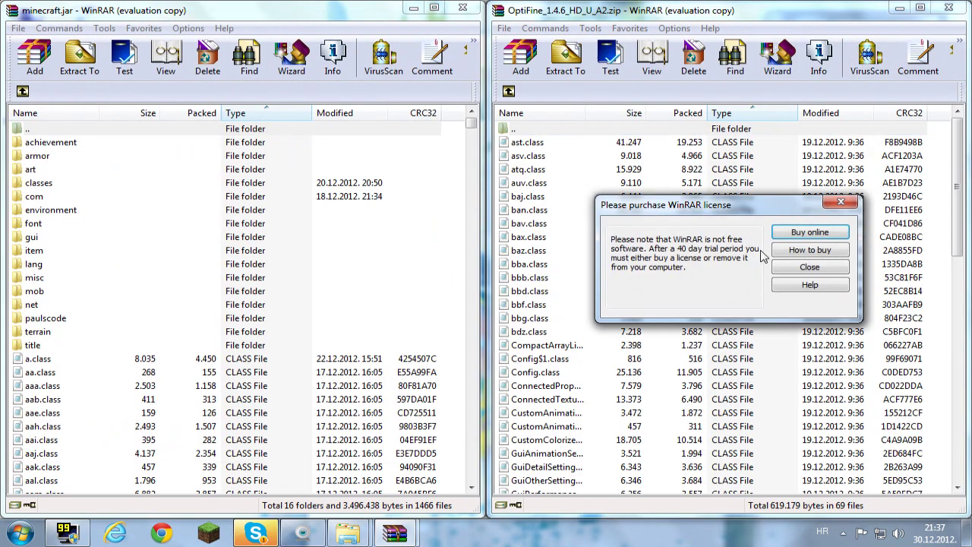
{"action": "left_click", "coordinate": [805, 266]}
{"action": "left_click", "coordinate": [581, 225]}
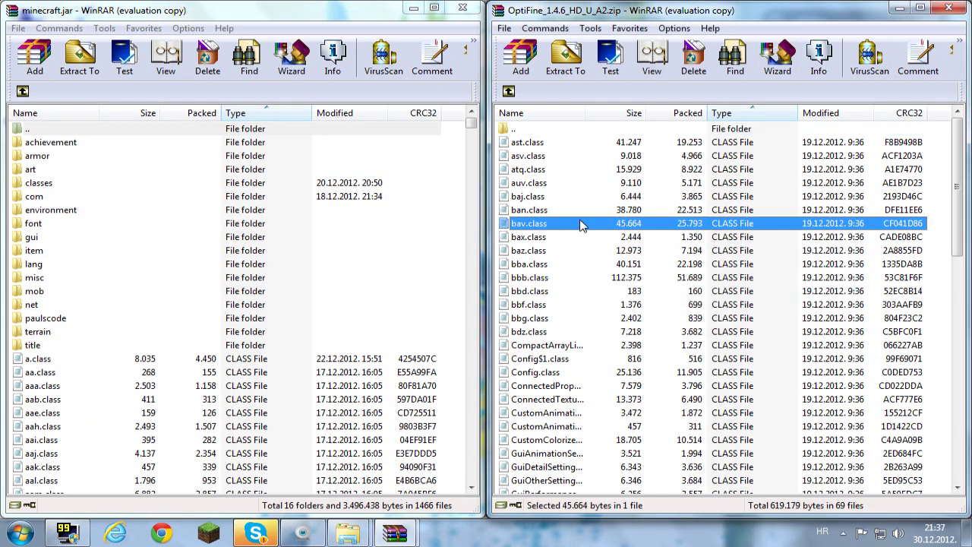
Add all the OptiFine archive files to minecraft.jar with Add and replace files, and close both archives.
{"action": "key", "text": "ctrl+a"}
{"action": "left_click_drag", "start_coordinate": [575, 183], "coordinate": [289, 415]}
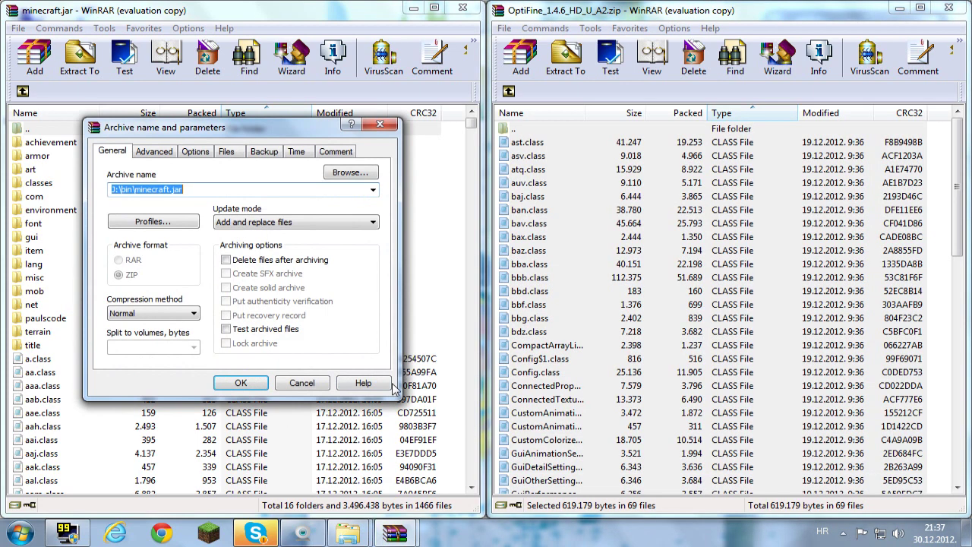
{"action": "left_click", "coordinate": [240, 383]}
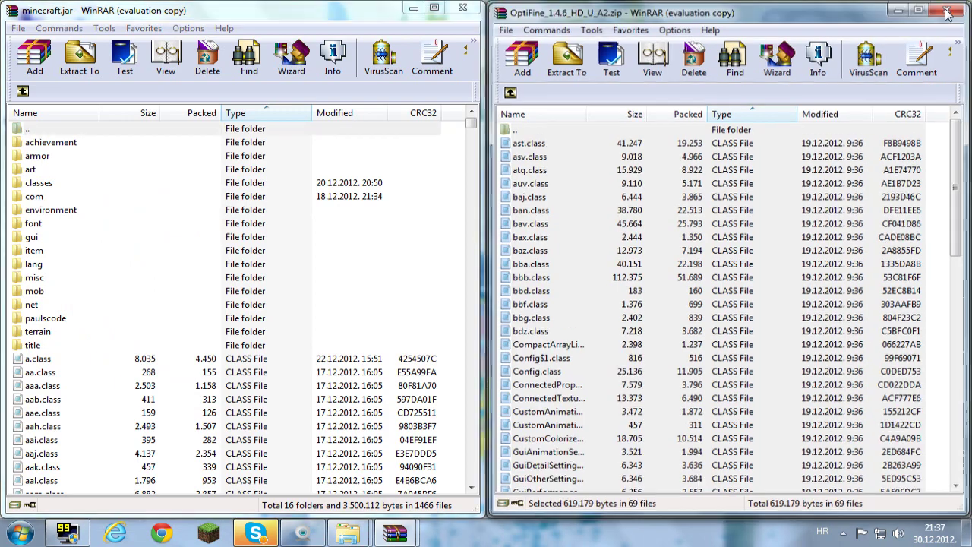
{"action": "left_click", "coordinate": [947, 9]}
{"action": "left_click", "coordinate": [464, 8]}
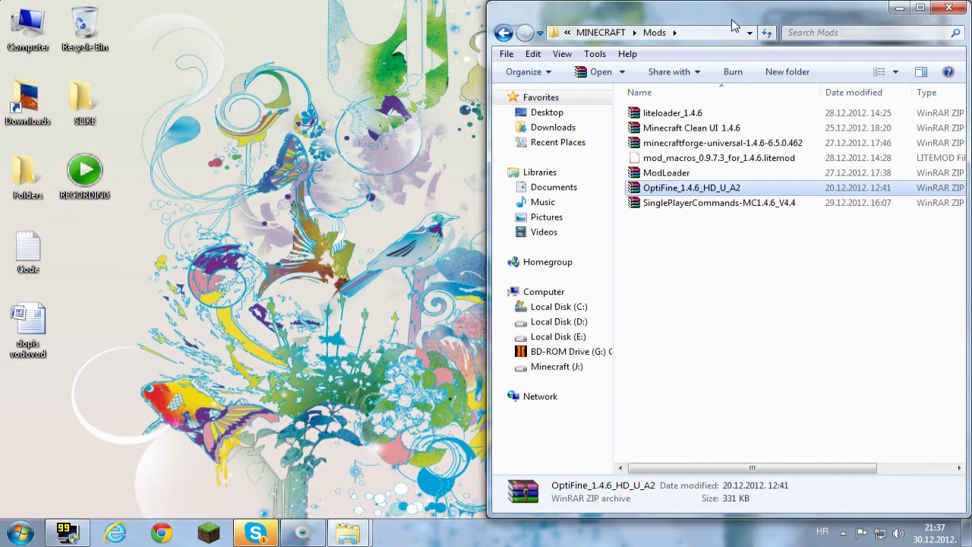
Clear away the Mods folder window and open the options text file on the Minecraft (J:) drive.
{"action": "left_click_drag", "start_coordinate": [735, 27], "coordinate": [535, 38]}
{"action": "key", "text": "super"}
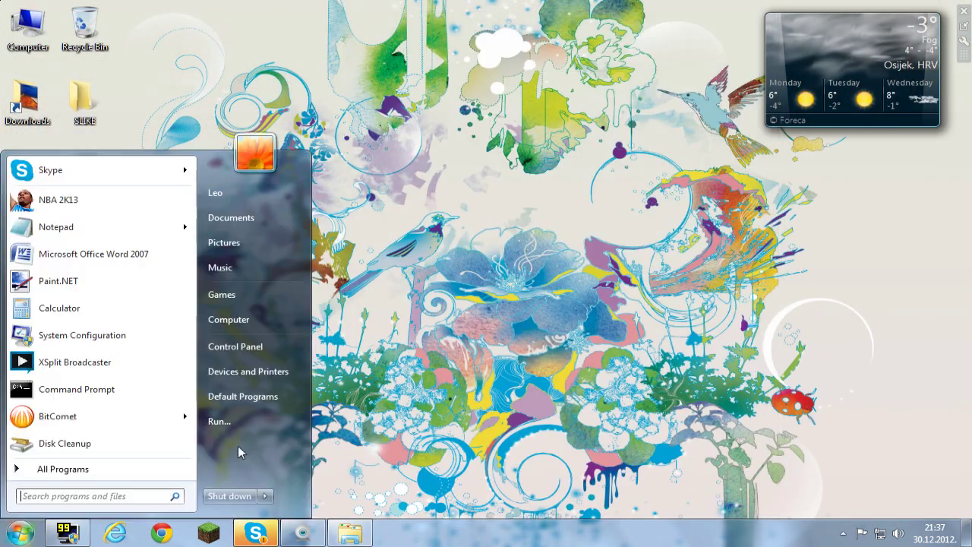
{"action": "left_click", "coordinate": [228, 316]}
{"action": "double_click", "coordinate": [384, 199]}
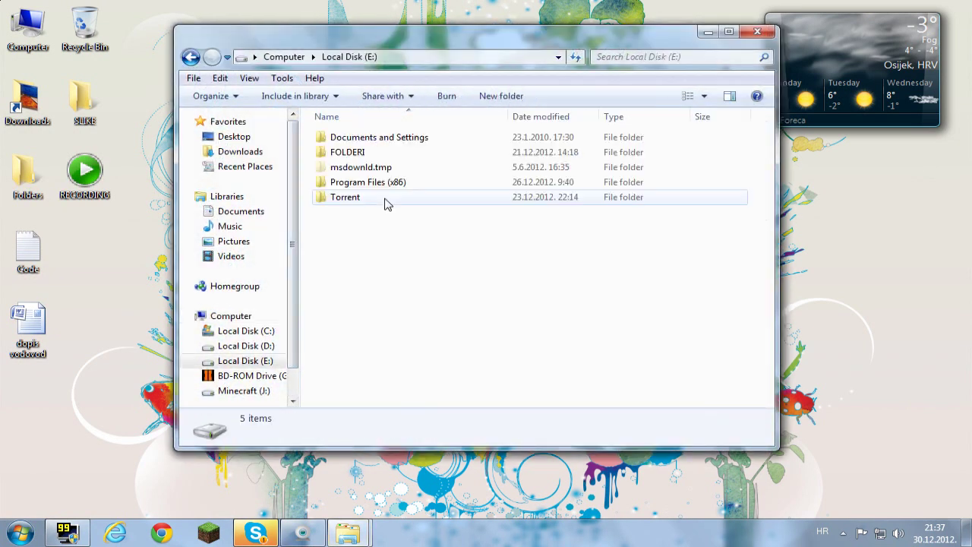
{"action": "left_click", "coordinate": [190, 57]}
{"action": "double_click", "coordinate": [600, 199]}
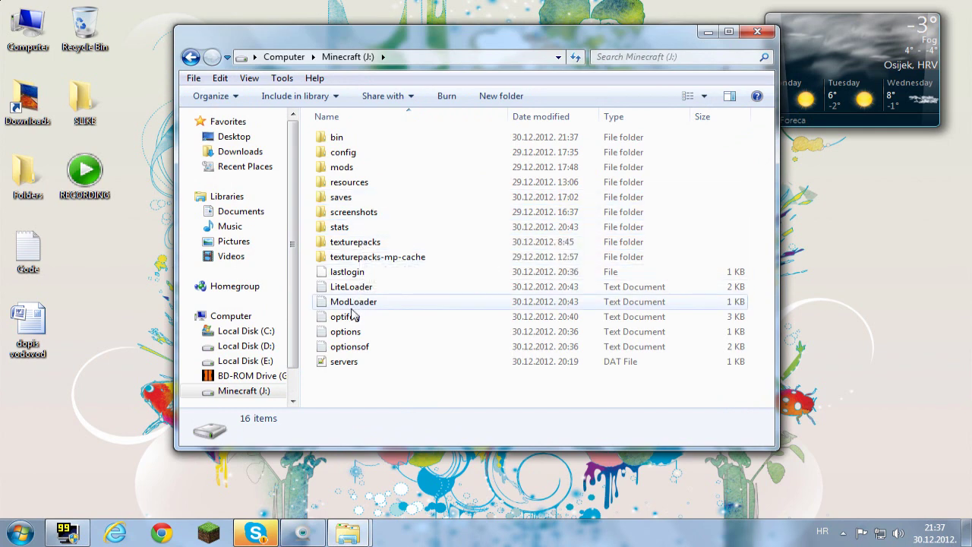
{"action": "double_click", "coordinate": [349, 332]}
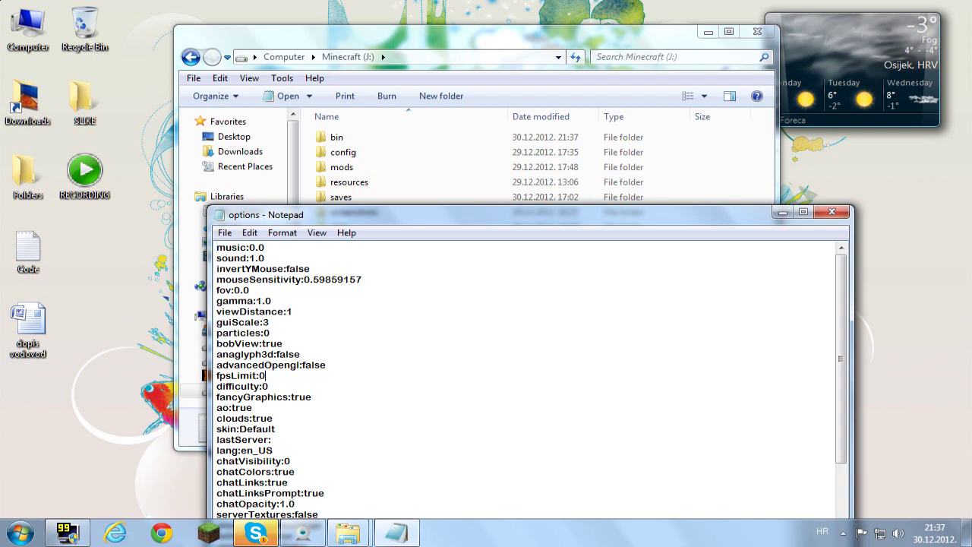
Set fpsLimit to 60 in the options file and close the file and its folder window.
{"action": "double_click", "coordinate": [240, 375]}
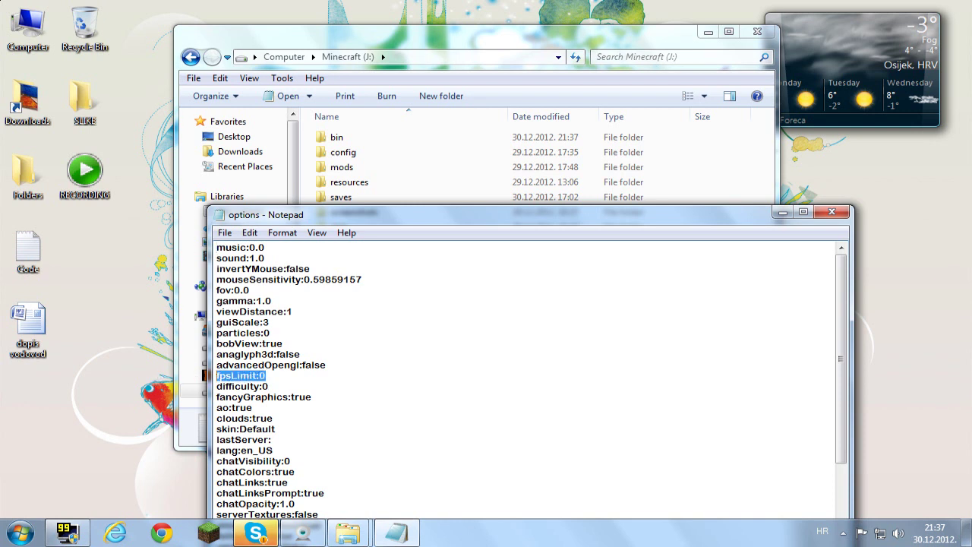
{"action": "left_click", "coordinate": [266, 376]}
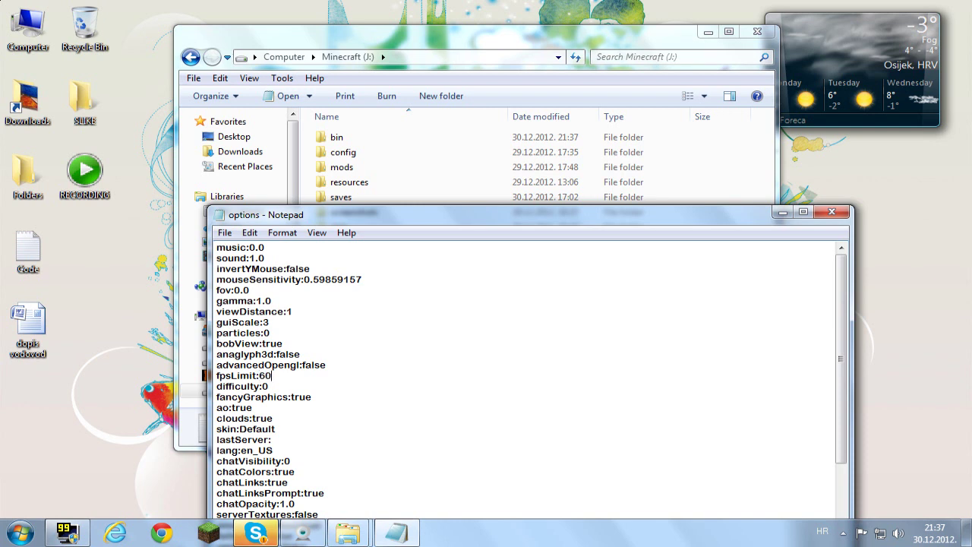
{"action": "left_click", "coordinate": [831, 212]}
{"action": "left_click", "coordinate": [758, 32]}
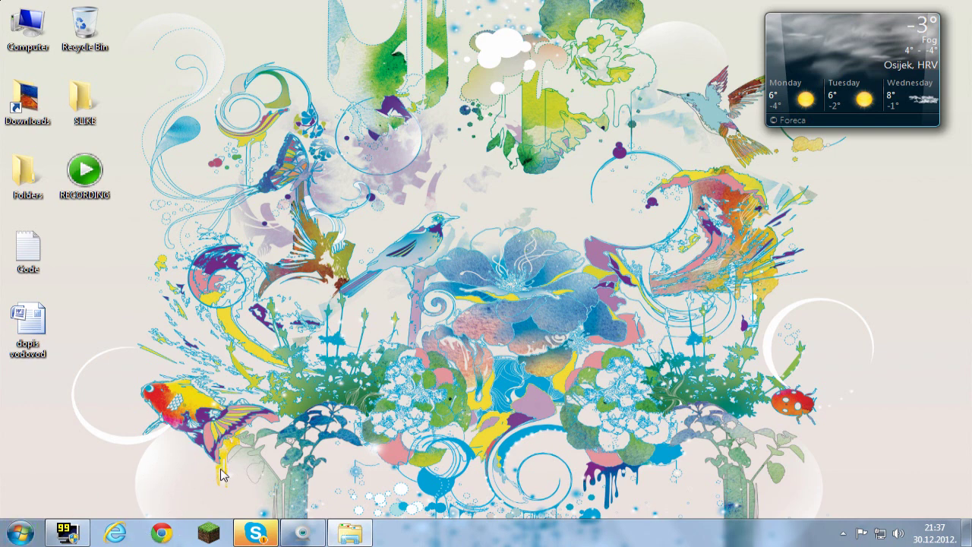
Search for CCleaner among the installed programs and launch it.
{"action": "left_click", "coordinate": [18, 534]}
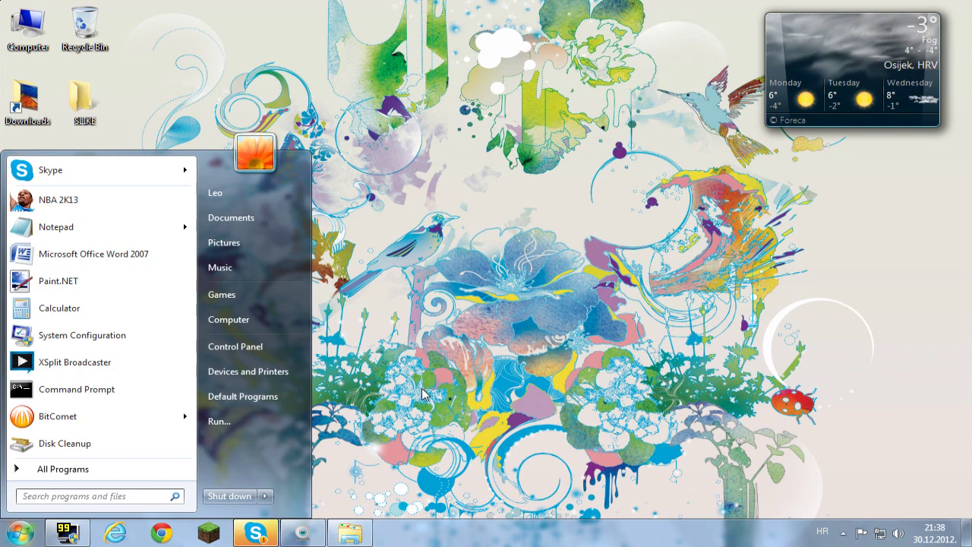
{"action": "type", "text": "ccle"}
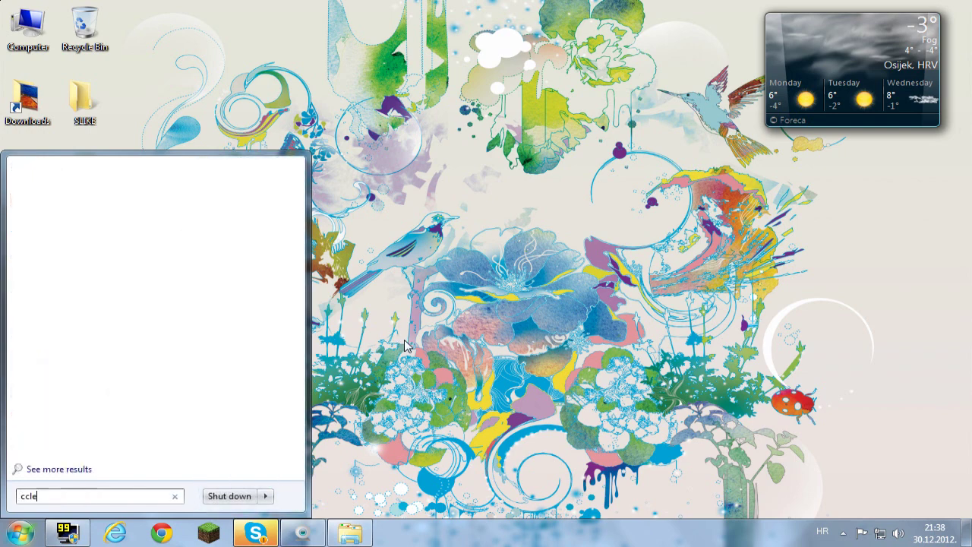
{"action": "left_click", "coordinate": [78, 194]}
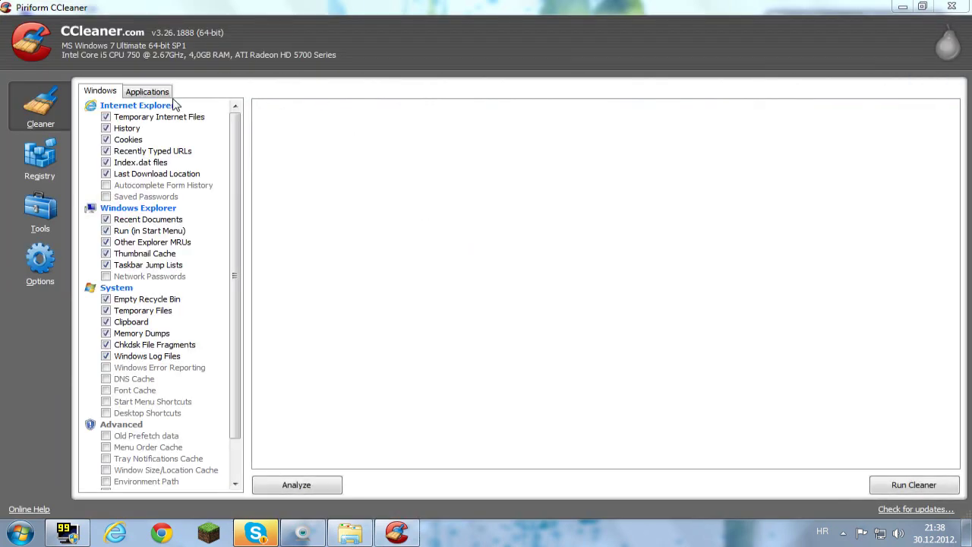
Review CCleaner's cleaning options for Windows and Applications and its list of programs to uninstall.
{"action": "left_click", "coordinate": [133, 93]}
{"action": "left_click", "coordinate": [98, 93]}
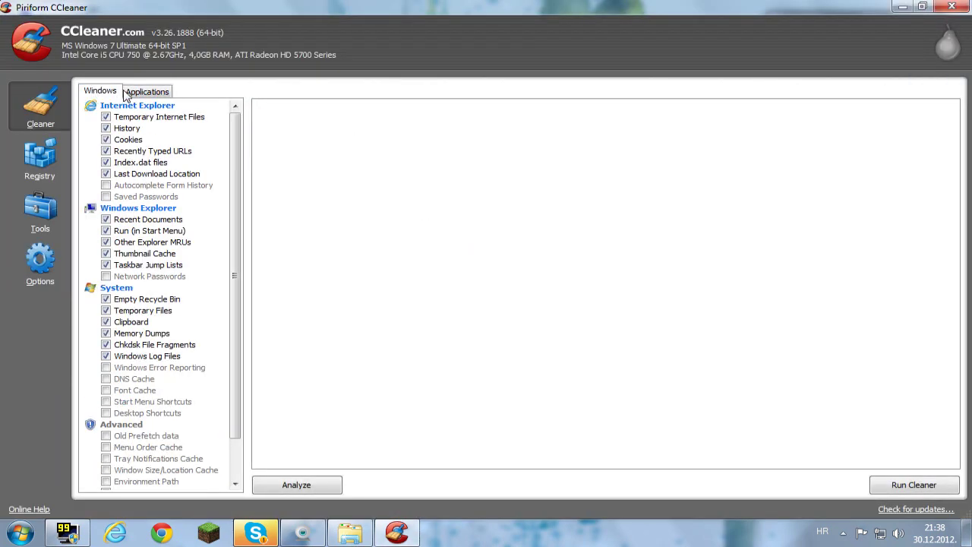
{"action": "left_click_drag", "start_coordinate": [233, 157], "coordinate": [265, 150]}
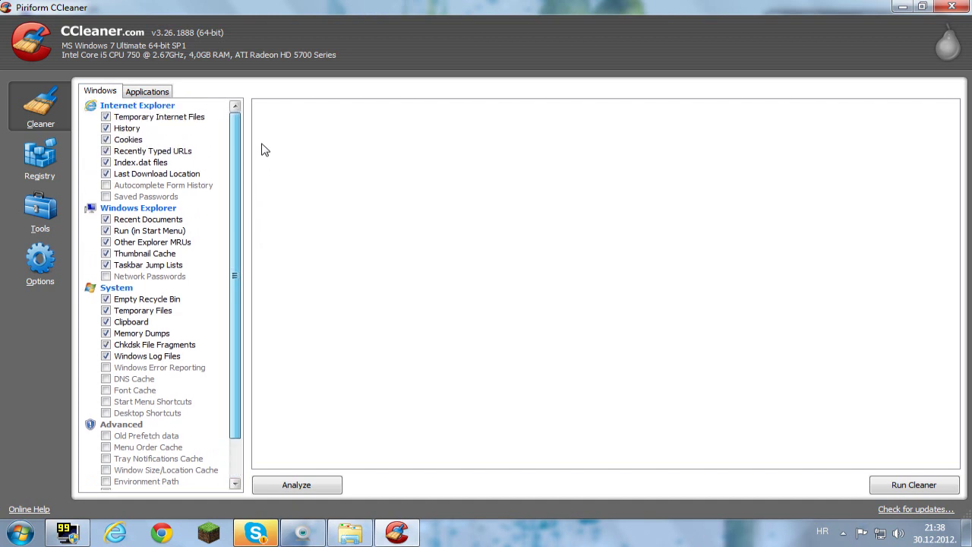
{"action": "left_click", "coordinate": [133, 93]}
{"action": "left_click_drag", "start_coordinate": [241, 202], "coordinate": [243, 254]}
{"action": "left_click", "coordinate": [99, 91]}
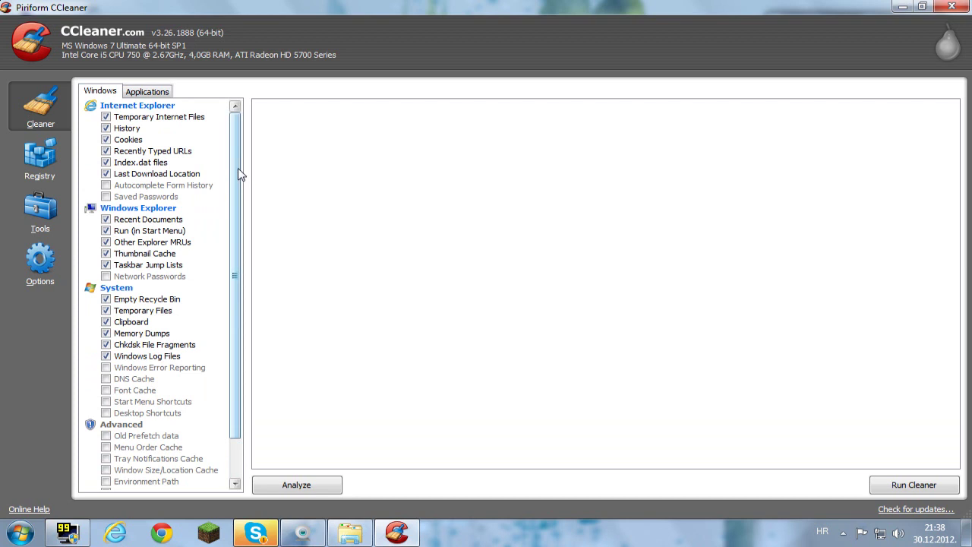
{"action": "left_click_drag", "start_coordinate": [237, 168], "coordinate": [236, 237]}
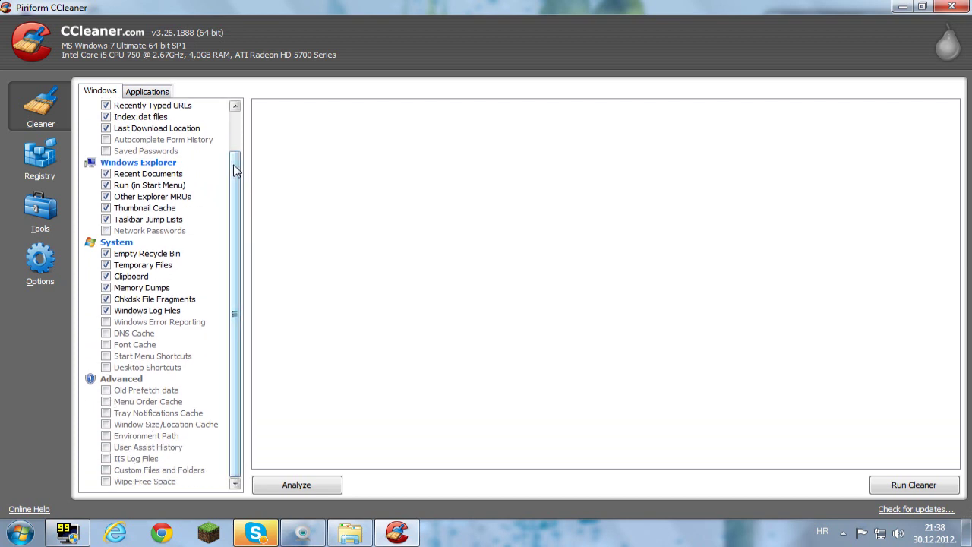
{"action": "left_click_drag", "start_coordinate": [238, 163], "coordinate": [238, 113]}
{"action": "left_click", "coordinate": [148, 91]}
{"action": "left_click_drag", "start_coordinate": [238, 213], "coordinate": [238, 148]}
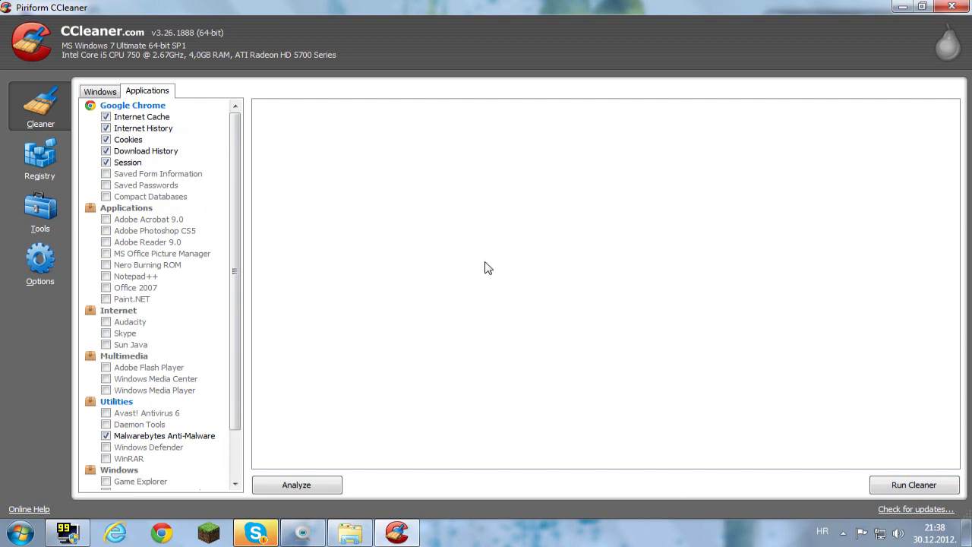
{"action": "left_click", "coordinate": [54, 209]}
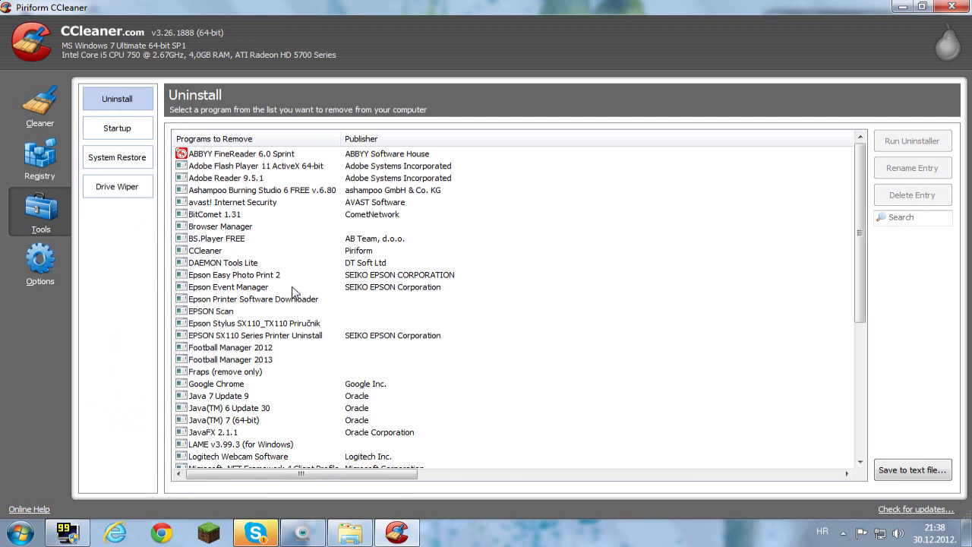
{"action": "scroll", "coordinate": [328, 337], "scroll_direction": "down", "scroll_amount": 5}
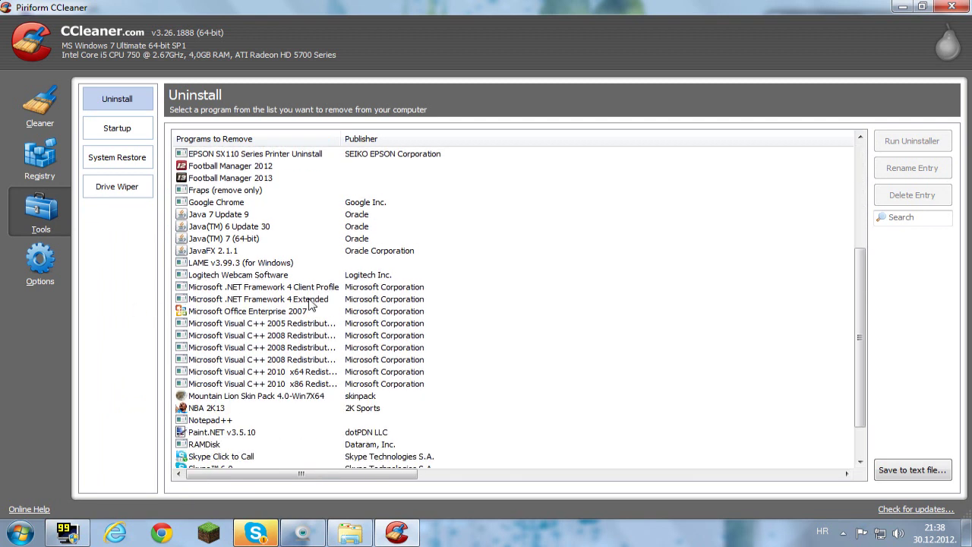
Scan the registry for issues with all Registry Cleaner categories enabled.
{"action": "left_click", "coordinate": [50, 161]}
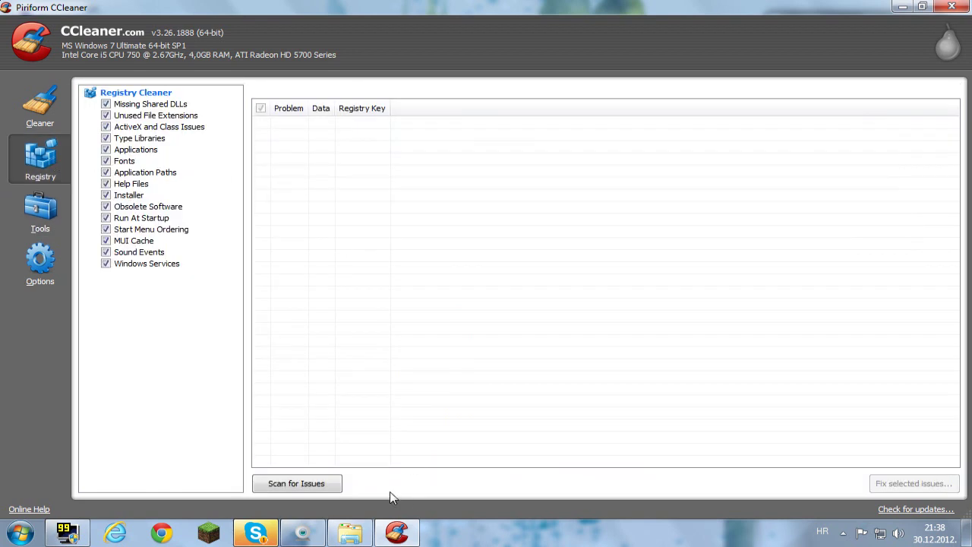
{"action": "left_click", "coordinate": [301, 484]}
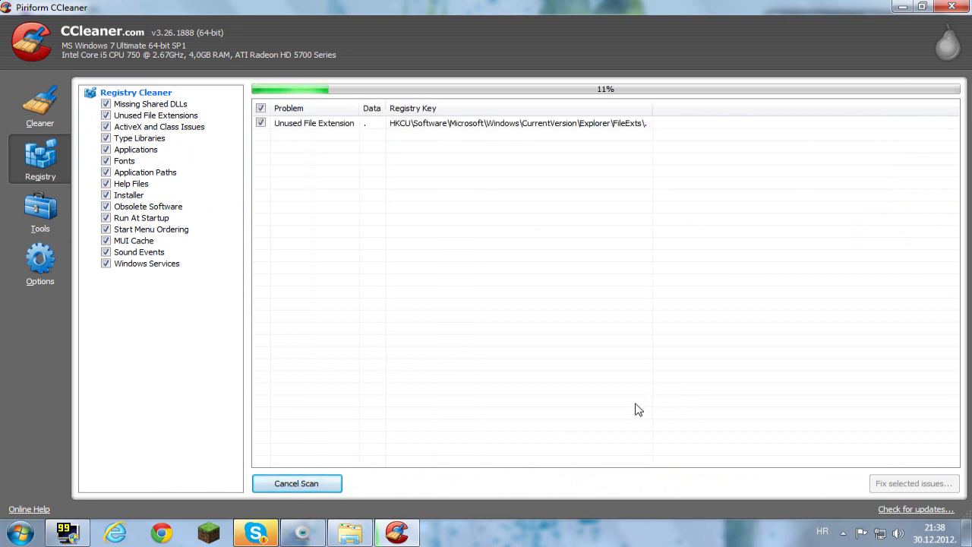
{"action": "left_click", "coordinate": [310, 483]}
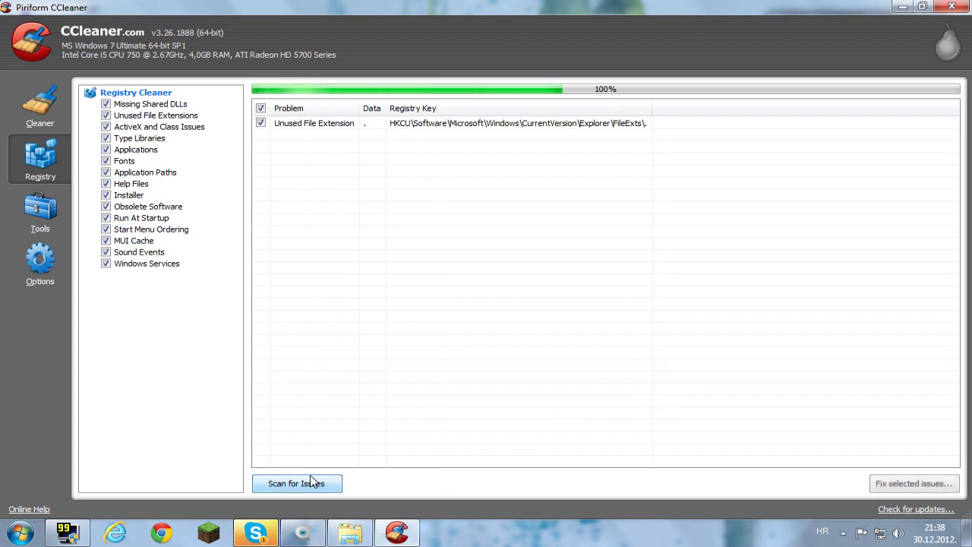
Fix the selected registry issue without backing up the registry, and close CCleaner.
{"action": "left_click", "coordinate": [873, 485]}
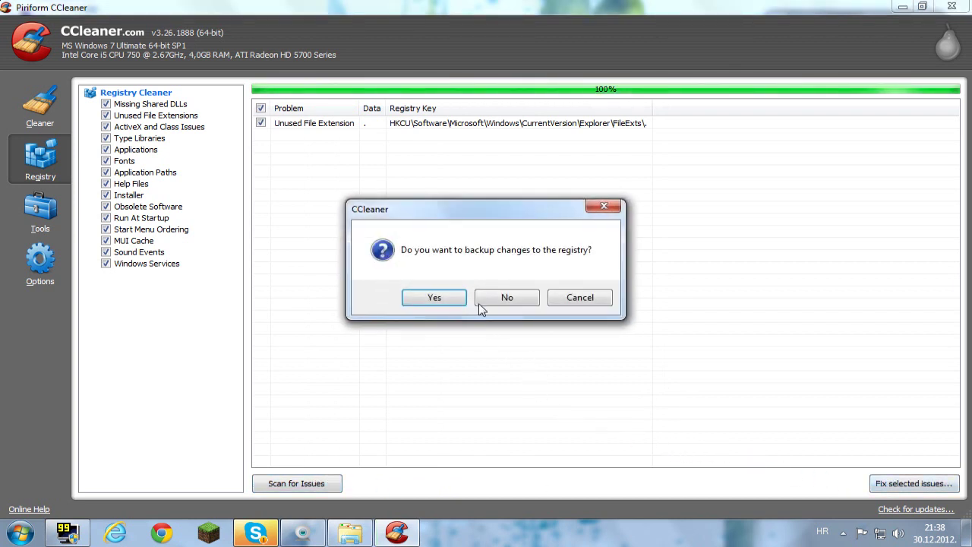
{"action": "left_click", "coordinate": [501, 300]}
{"action": "left_click", "coordinate": [445, 331]}
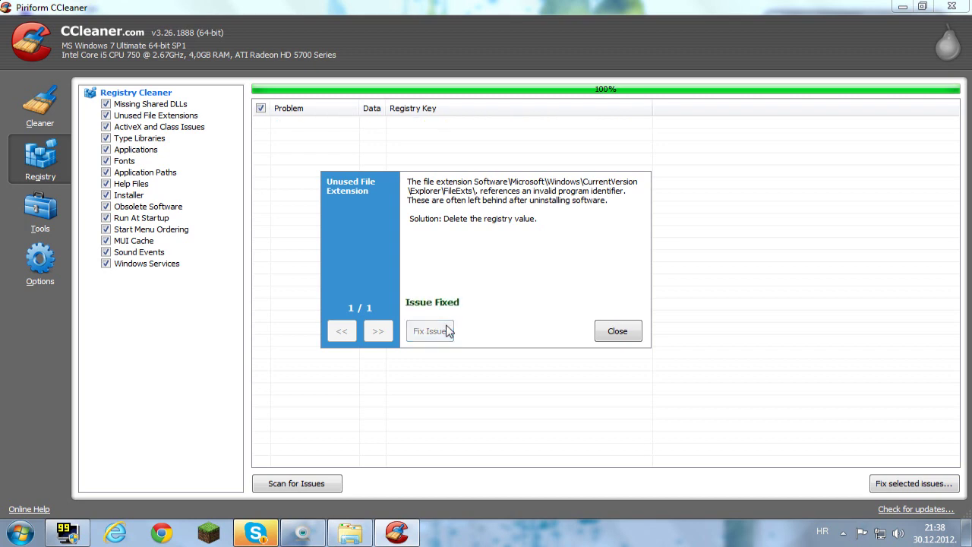
{"action": "left_click", "coordinate": [615, 334]}
{"action": "left_click", "coordinate": [951, 9]}
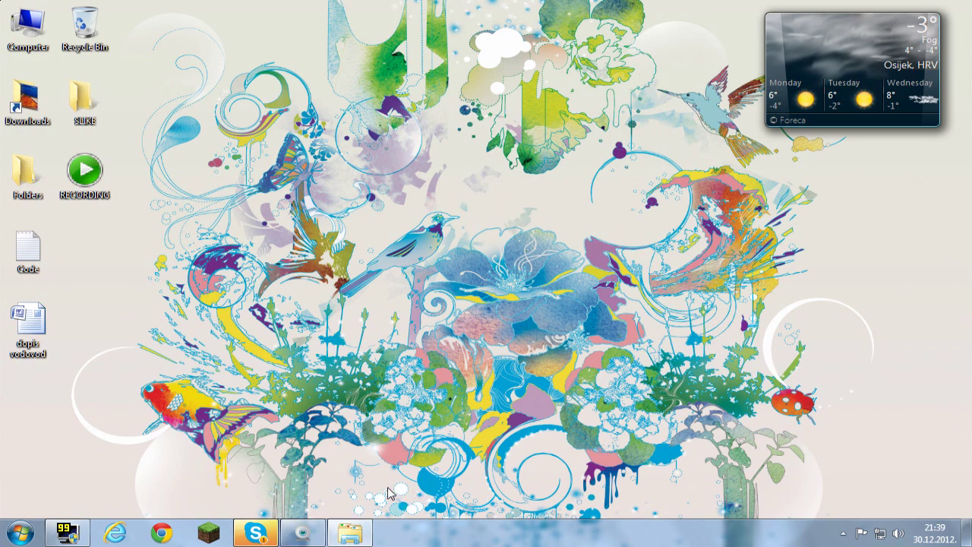
Close the bin folder window and log in to Minecraft from its launcher with the remembered account.
{"action": "left_click", "coordinate": [360, 536]}
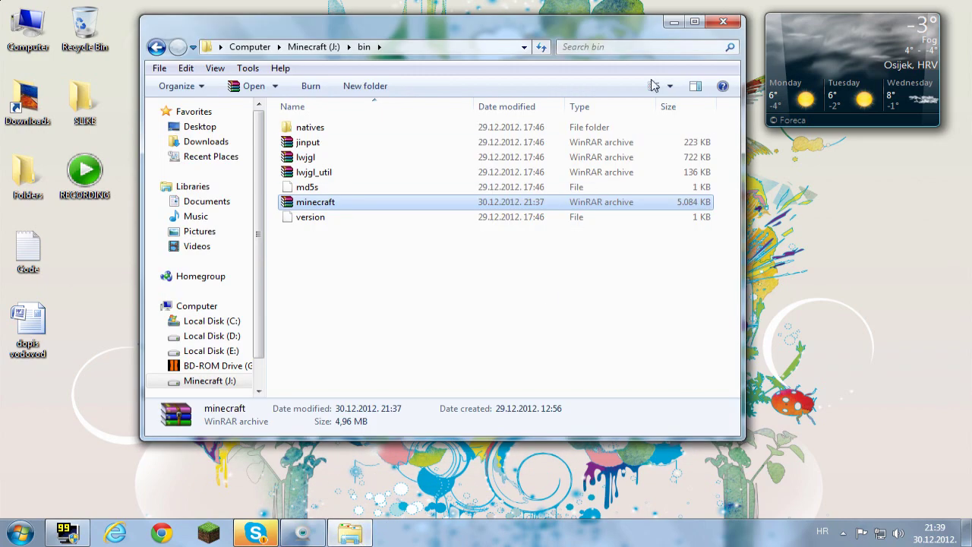
{"action": "left_click", "coordinate": [723, 25]}
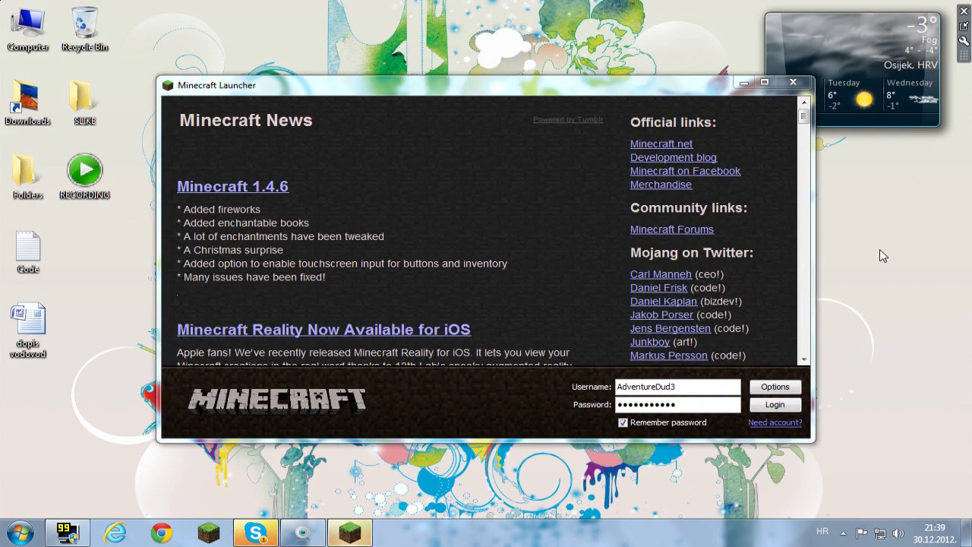
{"action": "left_click", "coordinate": [784, 407]}
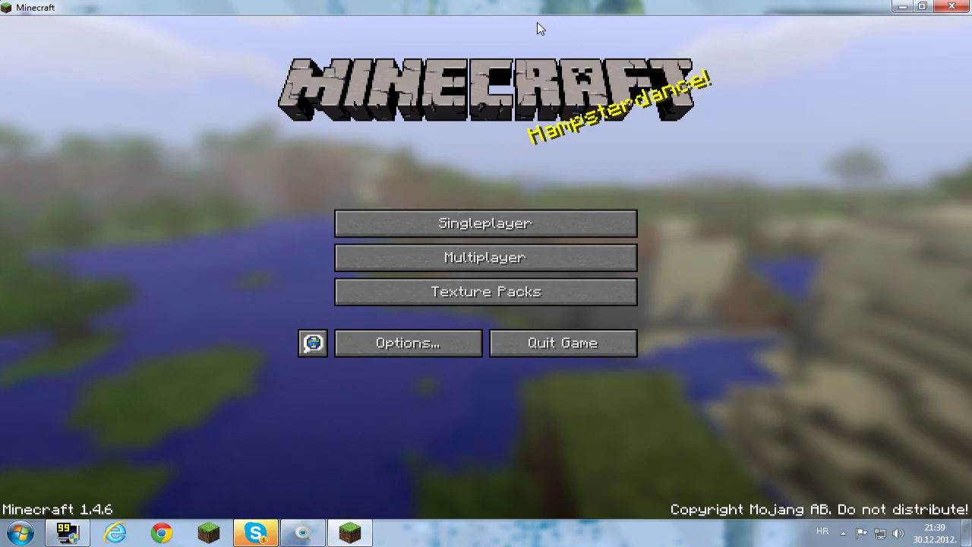
Open the singleplayer world Mod Review and move through its stone buildings to test the game.
{"action": "left_click", "coordinate": [505, 225]}
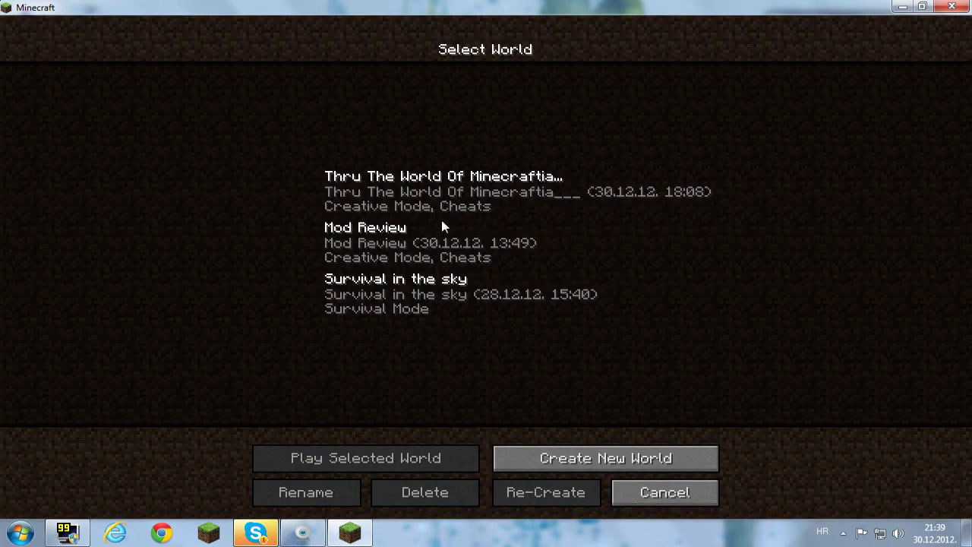
{"action": "double_click", "coordinate": [432, 240]}
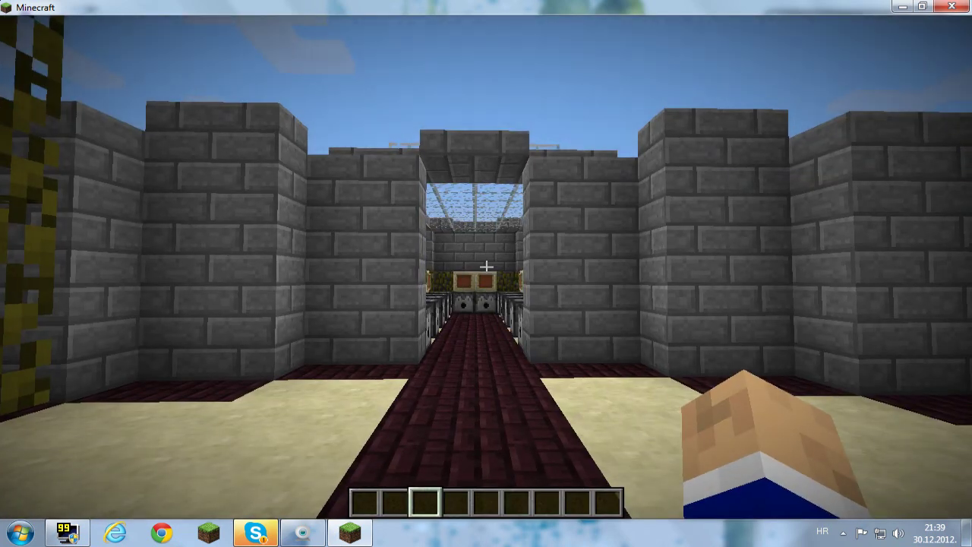
{"action": "key", "text": "w"}
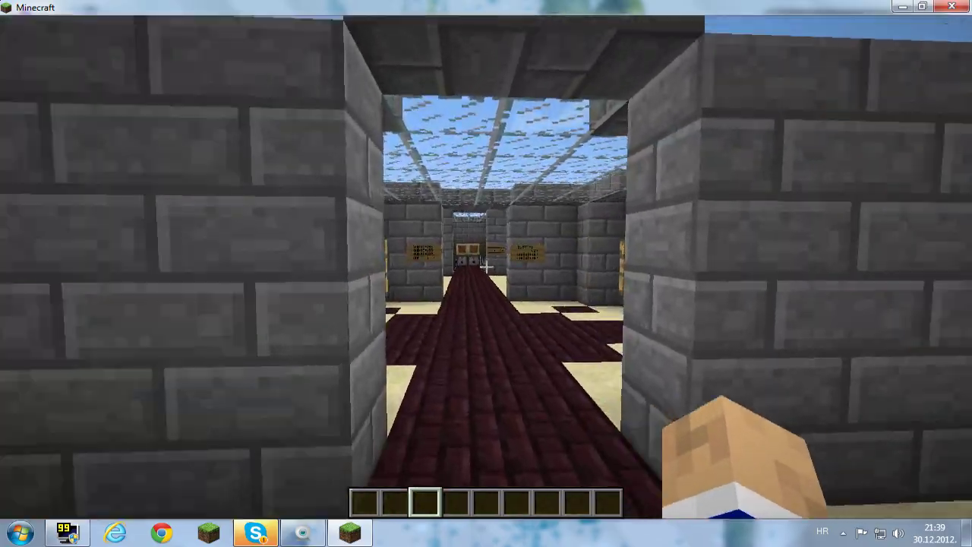
{"action": "key", "text": "w"}
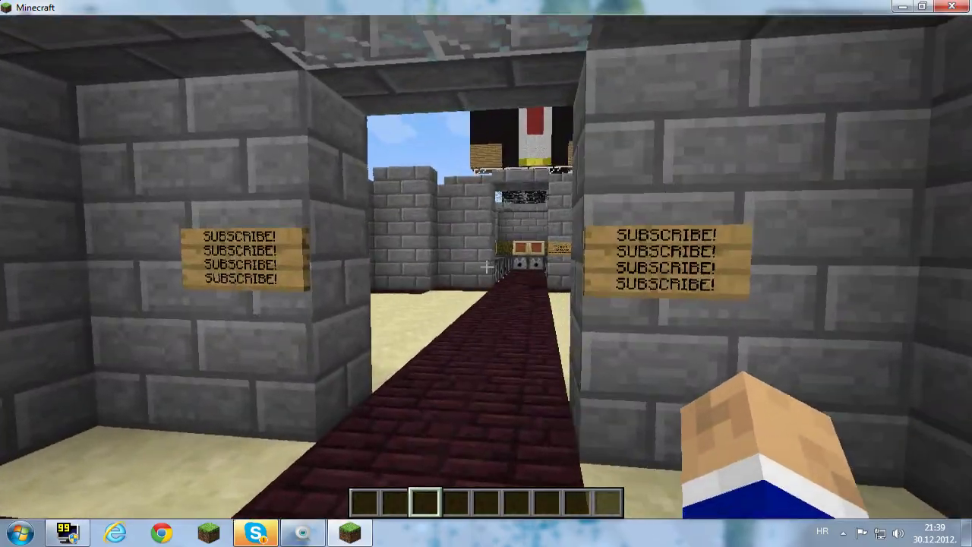
{"action": "key", "text": "w"}
{"action": "key", "text": "space"}
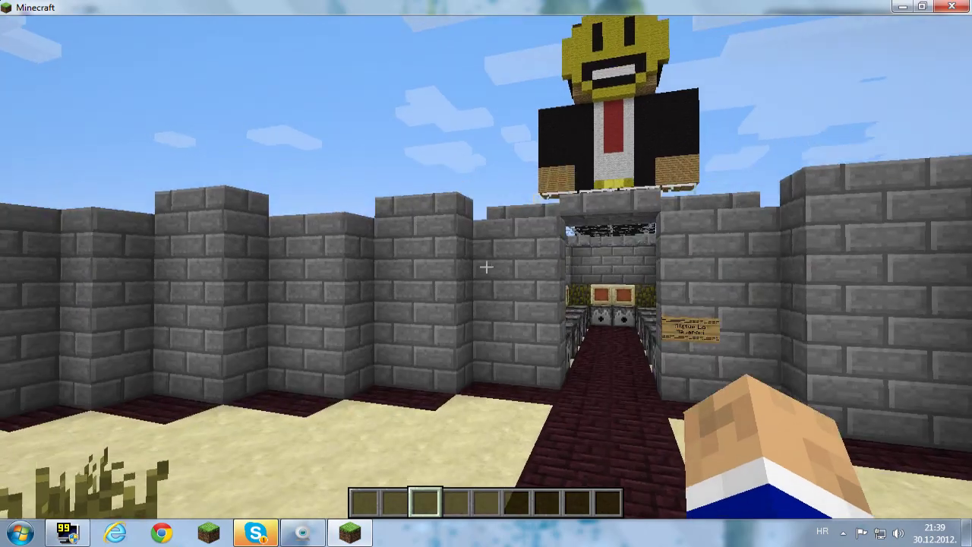
{"action": "key", "text": "w"}
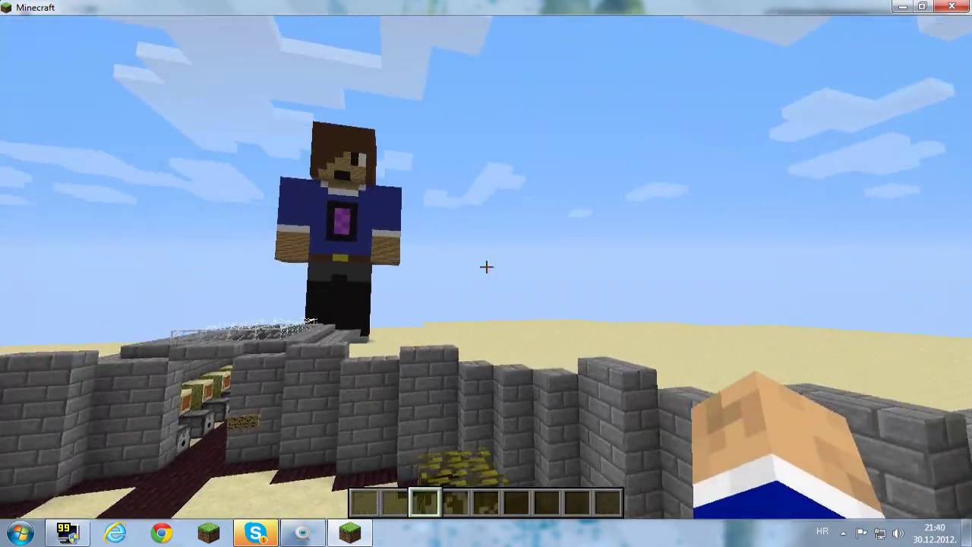
Move around the stone-walled area and past the giant character statues to test the game's smoothness.
{"action": "key", "text": "w"}
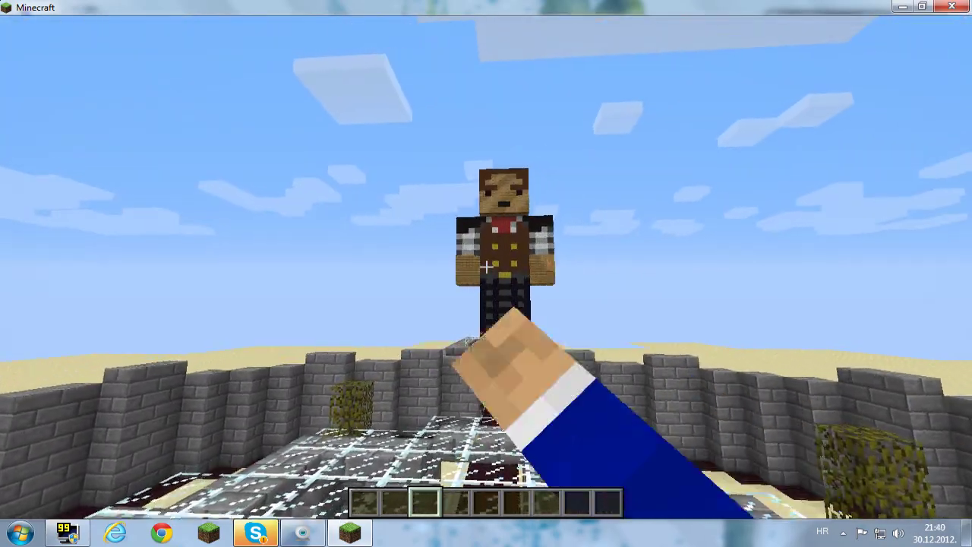
{"action": "key", "text": "w"}
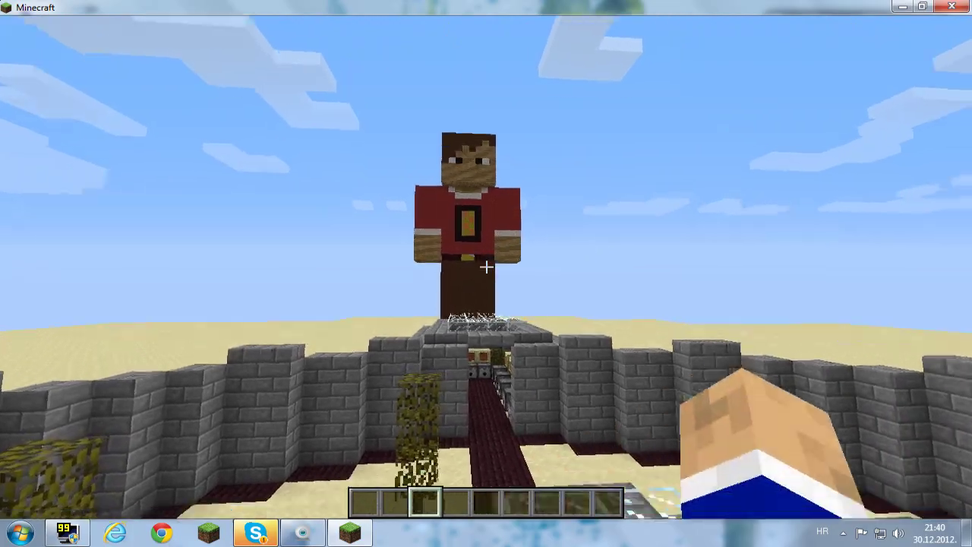
{"action": "key", "text": "w"}
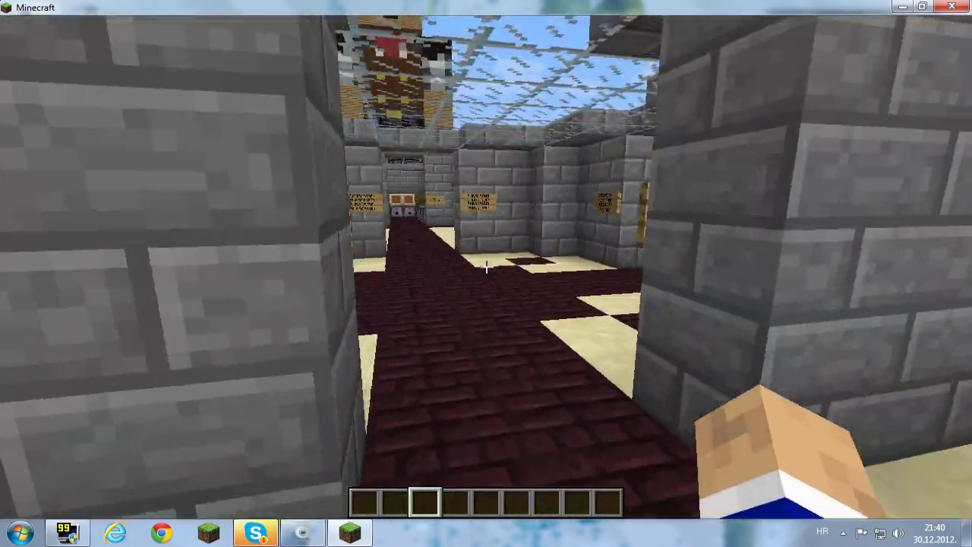
In the video settings, set Graphics to Fast, Smooth Lighting to OFF, Render Distance to Short and View Bobbing to OFF.
{"action": "key", "text": "Escape"}
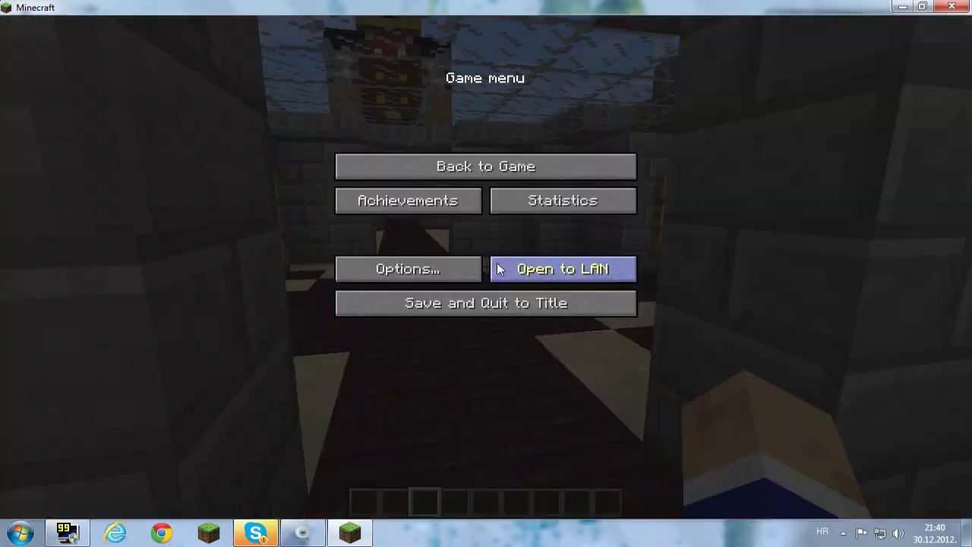
{"action": "left_click", "coordinate": [420, 271]}
{"action": "left_click", "coordinate": [373, 250]}
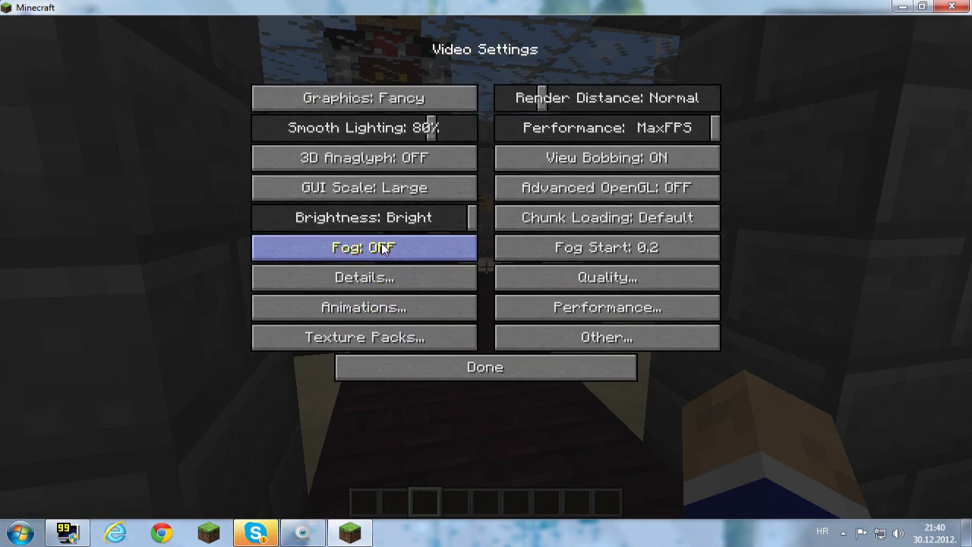
{"action": "left_click", "coordinate": [410, 101]}
{"action": "left_click_drag", "start_coordinate": [429, 126], "coordinate": [241, 137]}
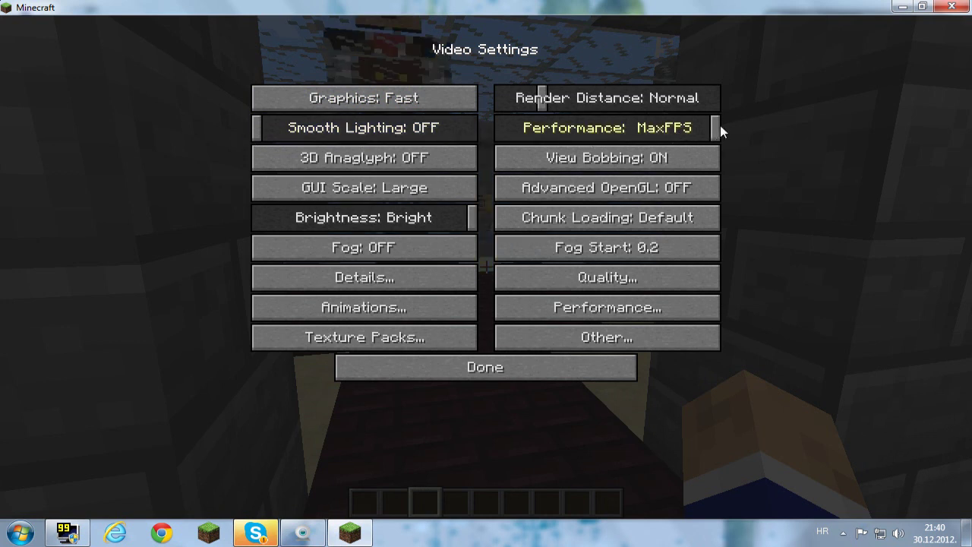
{"action": "mouse_move", "coordinate": [542, 99]}
{"action": "left_click_drag", "start_coordinate": [541, 99], "coordinate": [519, 105]}
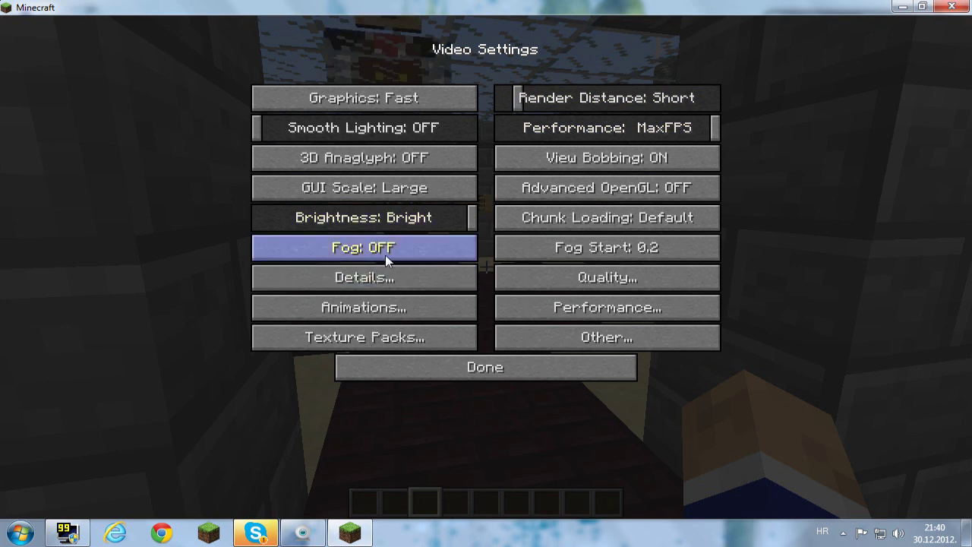
{"action": "left_click", "coordinate": [616, 159]}
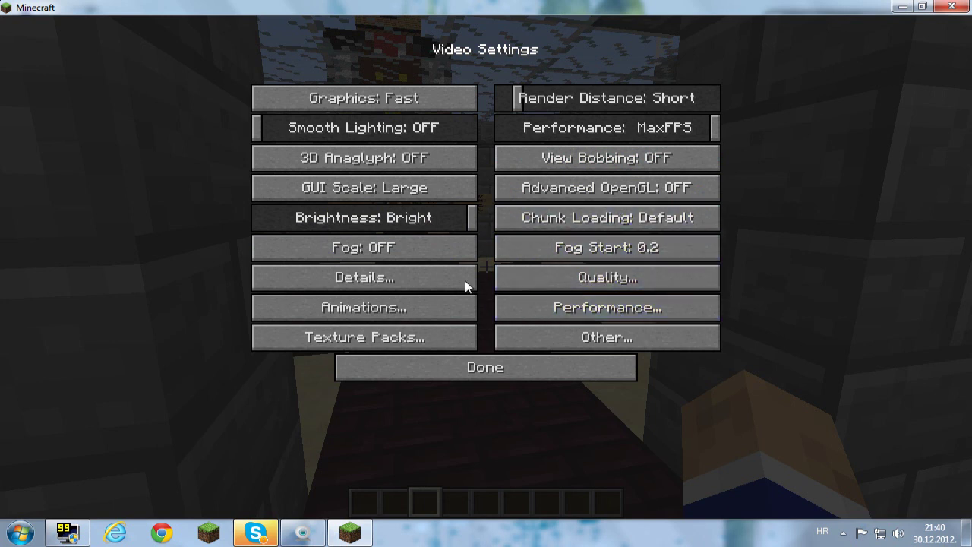
Review the detail settings unchanged, and turn all animations off in the animation settings.
{"action": "left_click", "coordinate": [388, 275]}
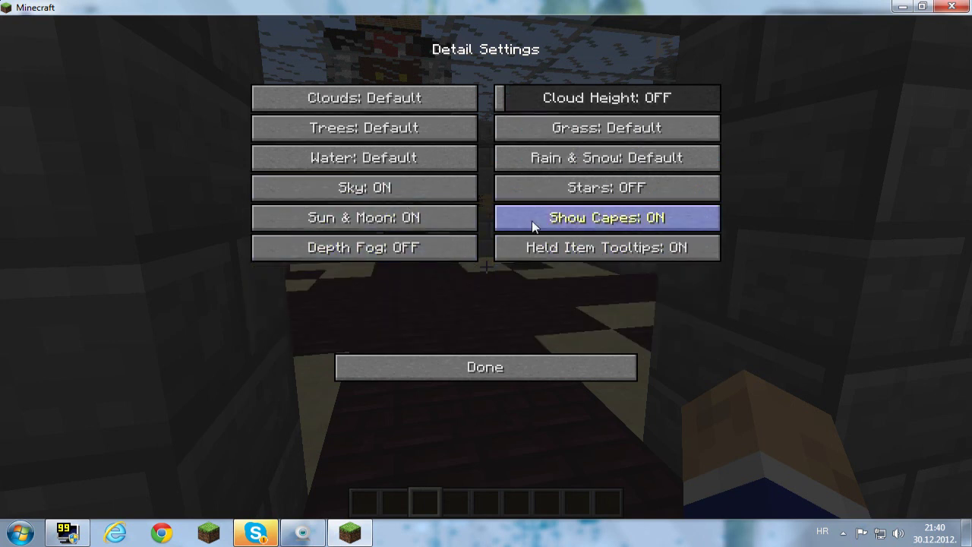
{"action": "left_click", "coordinate": [539, 379]}
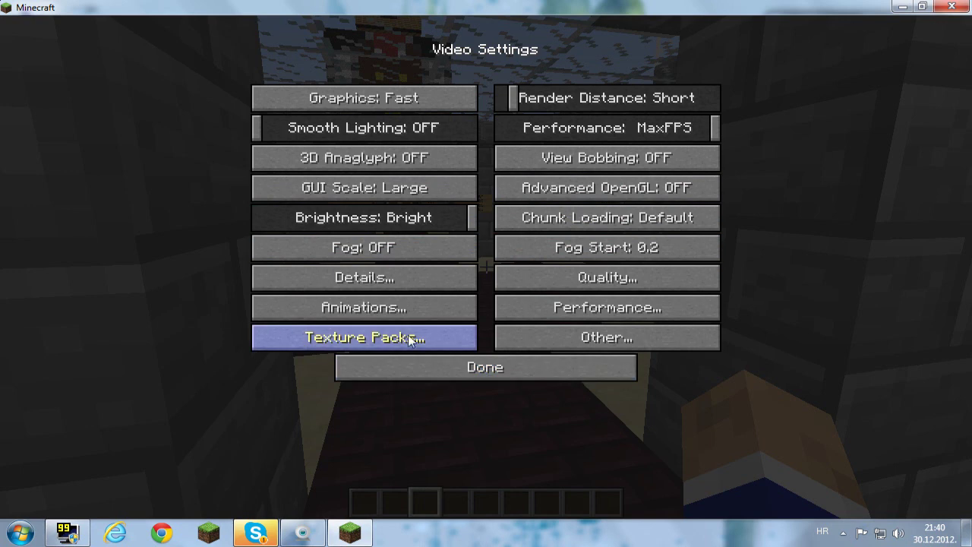
{"action": "left_click", "coordinate": [379, 306]}
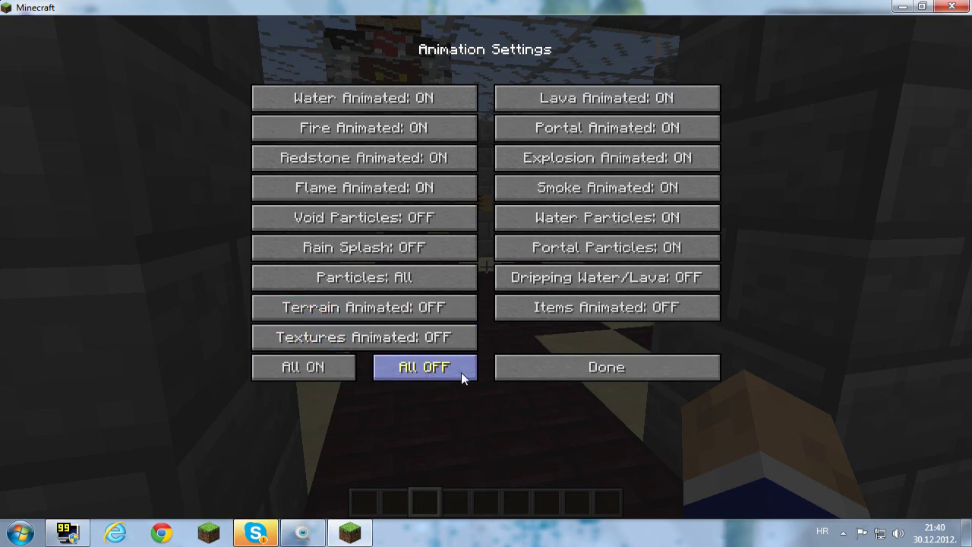
{"action": "left_click", "coordinate": [425, 367]}
{"action": "left_click", "coordinate": [521, 367]}
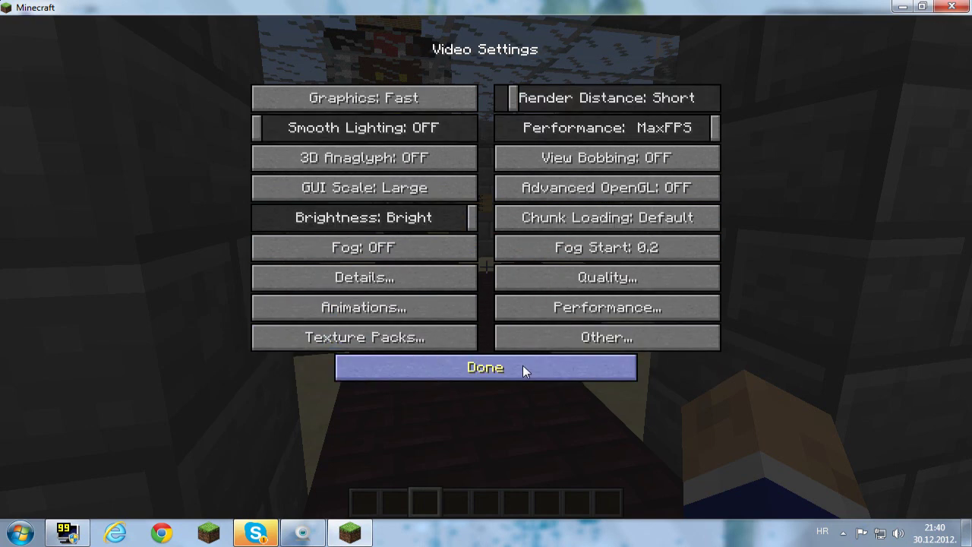
In the quality settings, set Smooth Biomes to OFF and Custom Colors to ON.
{"action": "left_click", "coordinate": [562, 281]}
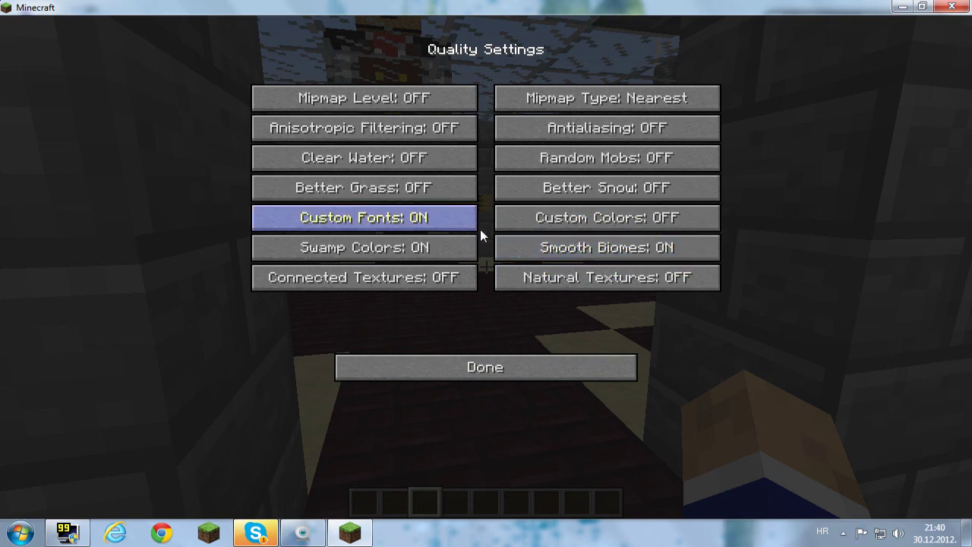
{"action": "left_click", "coordinate": [566, 250]}
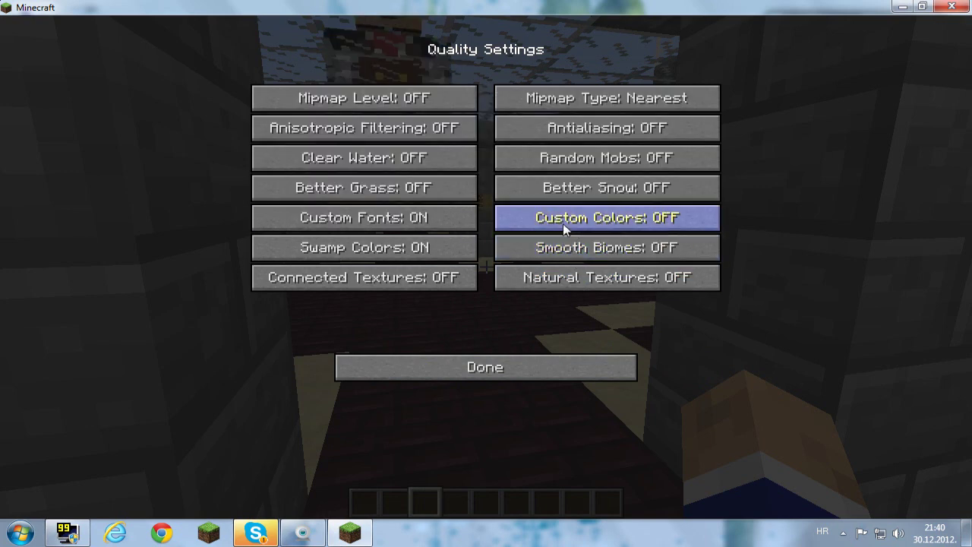
{"action": "left_click", "coordinate": [552, 225]}
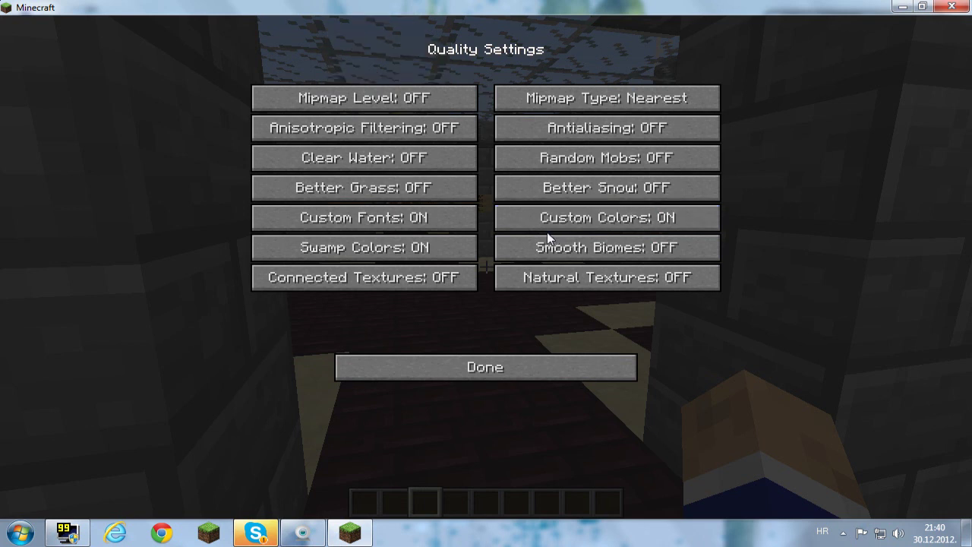
{"action": "left_click", "coordinate": [507, 368]}
Review the performance settings, set Debug Profiler to OFF in the other settings, and leave the video settings.
{"action": "left_click", "coordinate": [560, 313]}
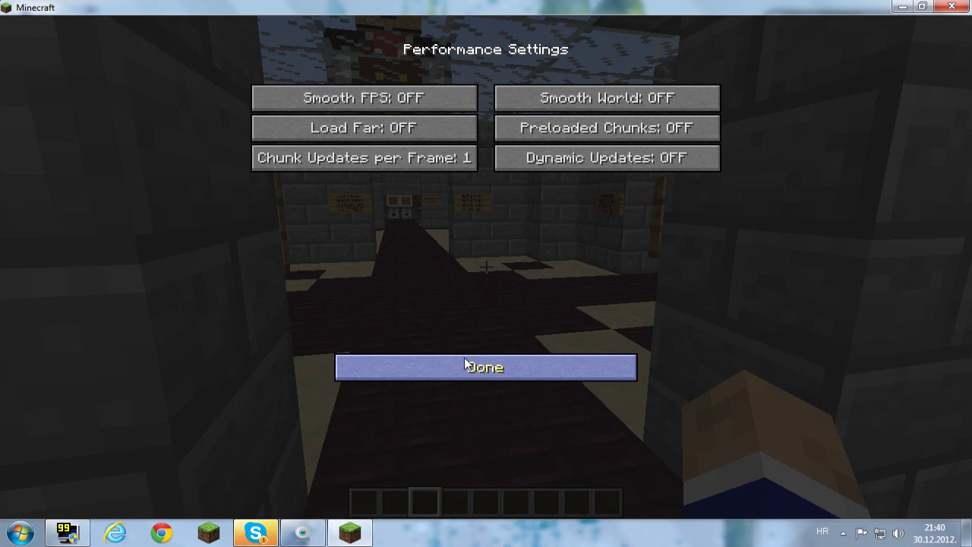
{"action": "left_click", "coordinate": [495, 370]}
{"action": "left_click", "coordinate": [548, 332]}
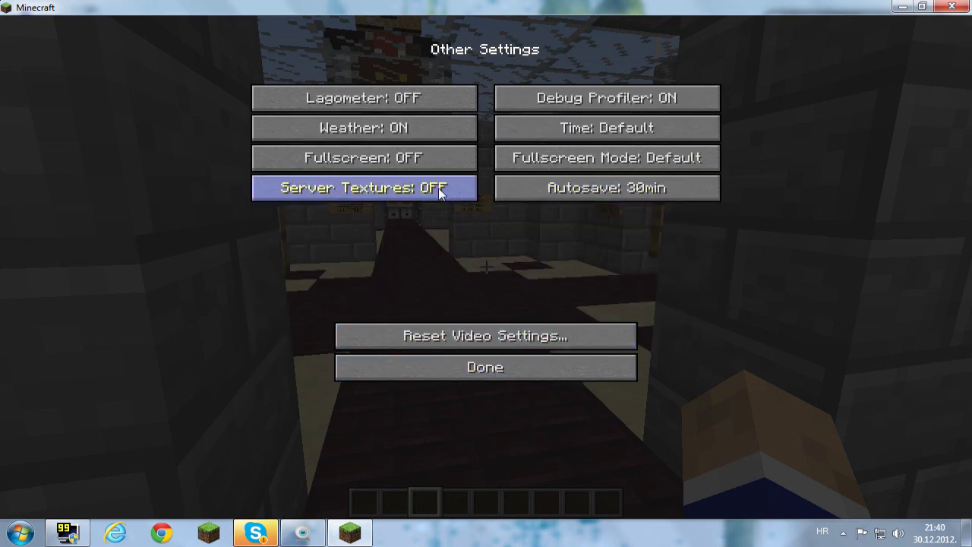
{"action": "left_click", "coordinate": [529, 106]}
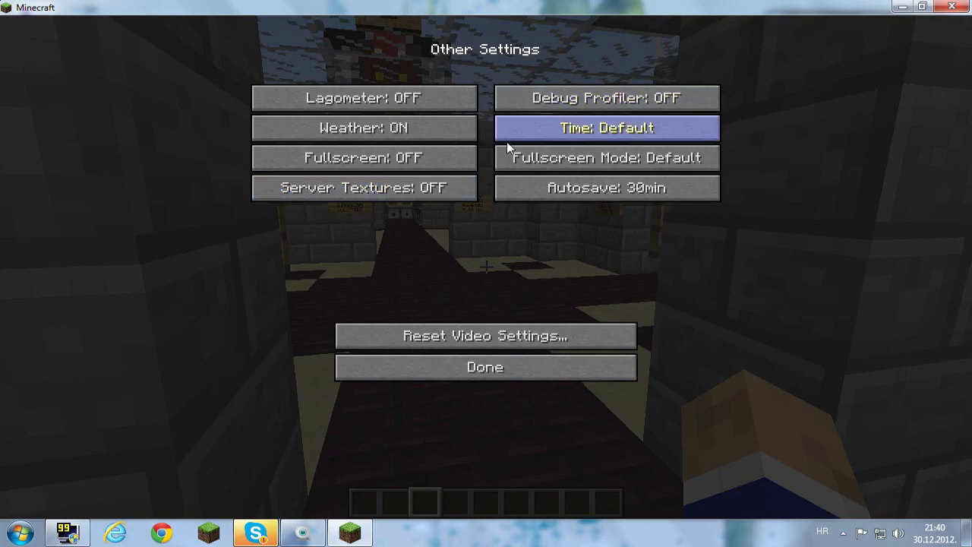
{"action": "left_click", "coordinate": [471, 367]}
{"action": "left_click", "coordinate": [471, 367]}
Walk along the dark brick paths between the stone walls to test the game with the new video settings.
{"action": "key", "text": "w"}
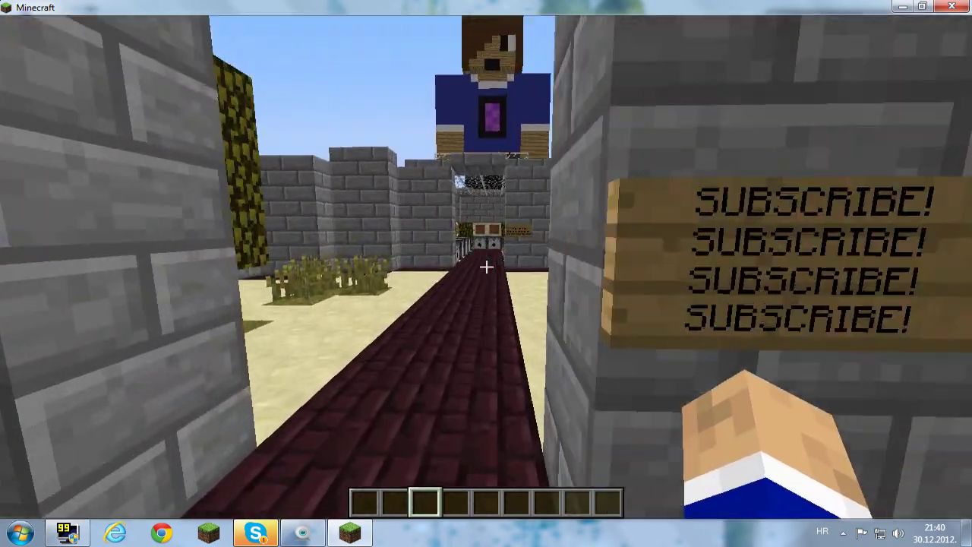
{"action": "key", "text": "w"}
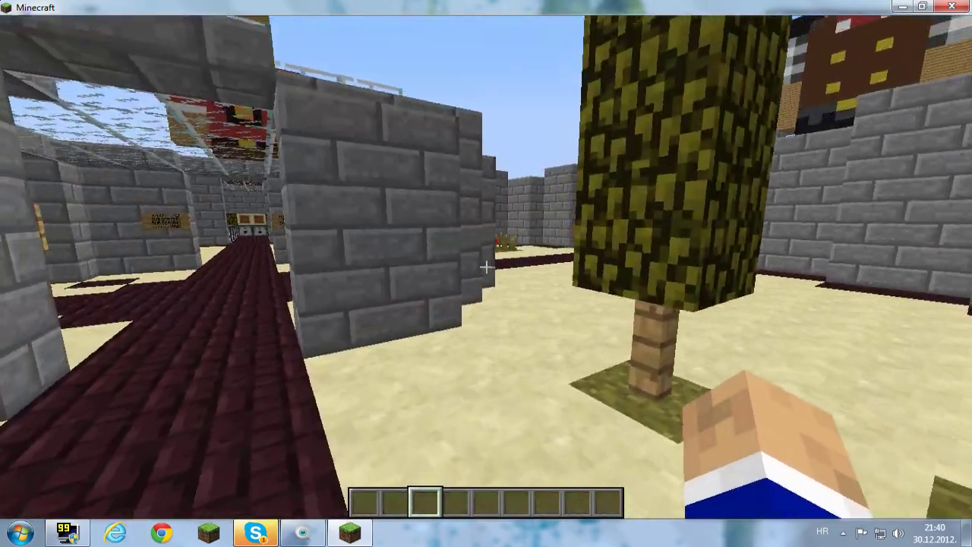
{"action": "key", "text": "w"}
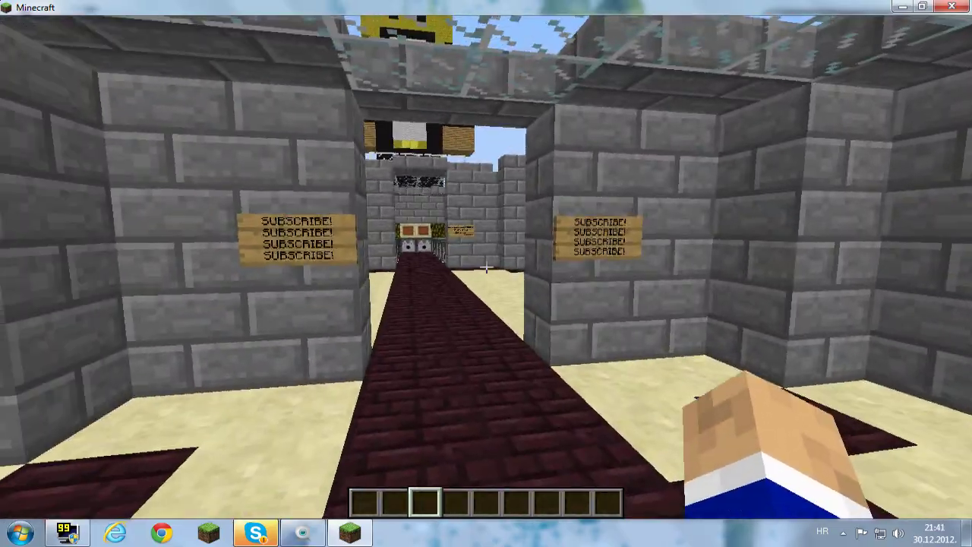
Save and leave the world, and quit Minecraft.
{"action": "key", "text": "Escape"}
{"action": "left_click", "coordinate": [447, 304]}
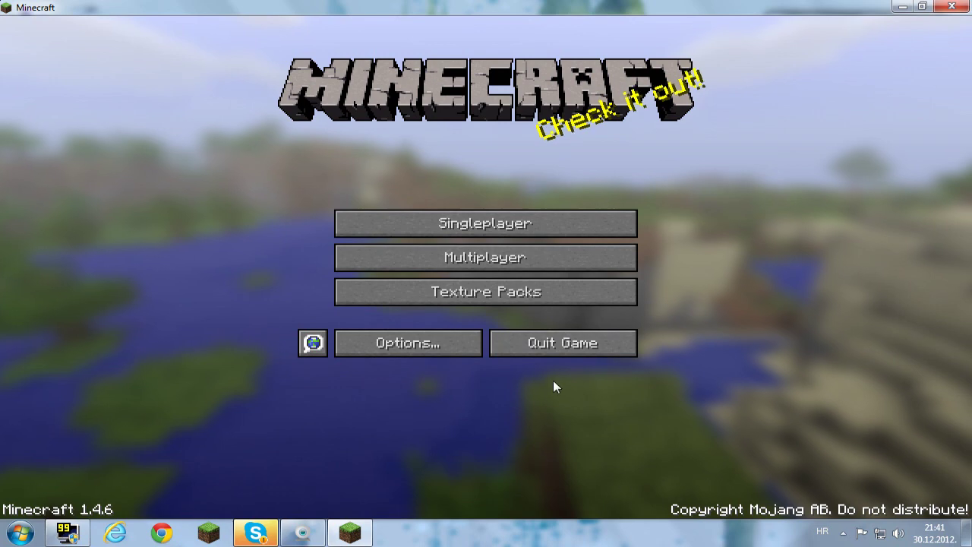
{"action": "left_click", "coordinate": [539, 347]}
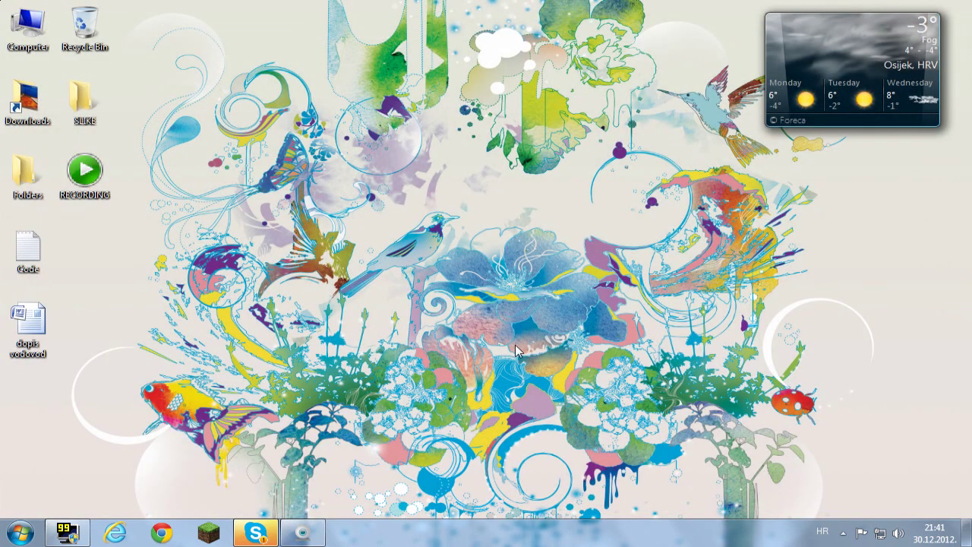
Search the Windows Control Panel for java, open the Java Control Panel, and close the search window.
{"action": "left_click", "coordinate": [9, 531]}
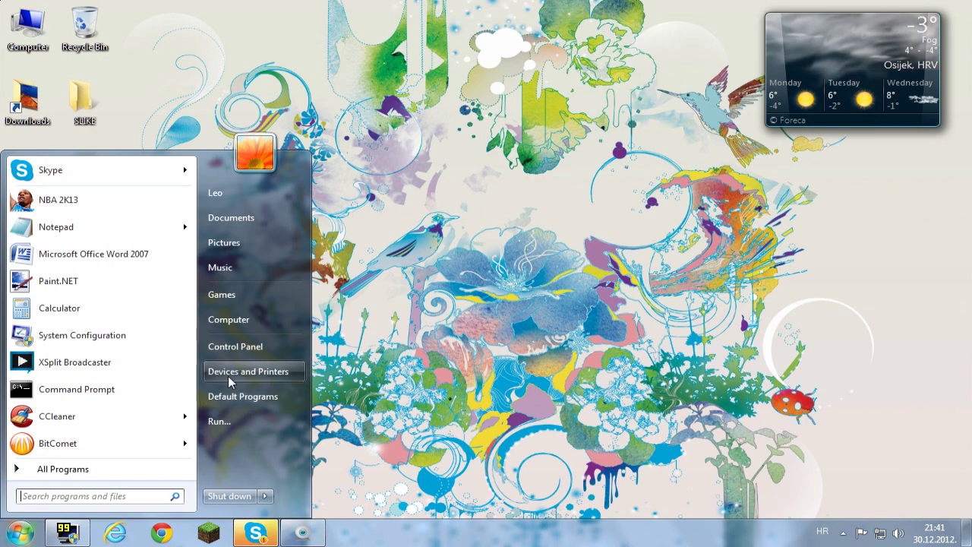
{"action": "left_click", "coordinate": [243, 348]}
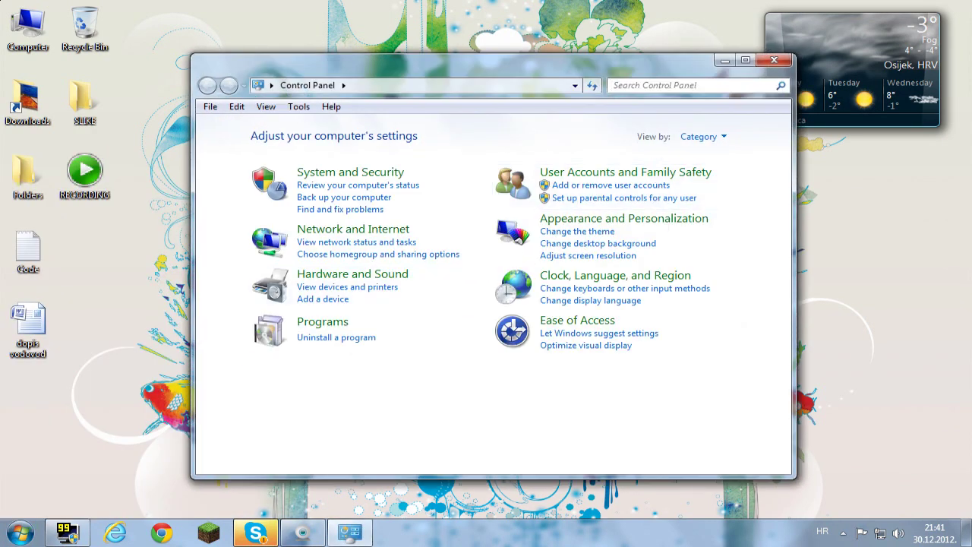
{"action": "type", "text": "java"}
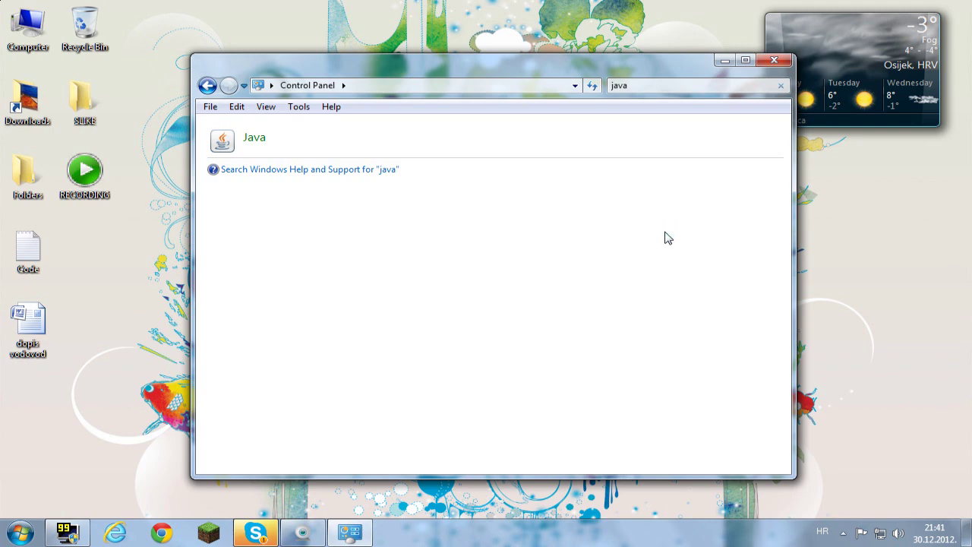
{"action": "left_click", "coordinate": [304, 148]}
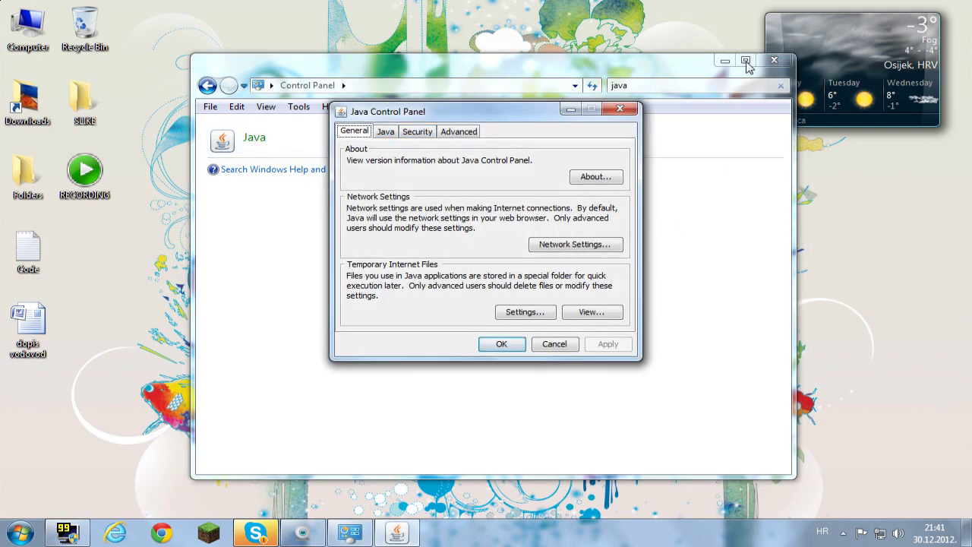
{"action": "left_click", "coordinate": [774, 60]}
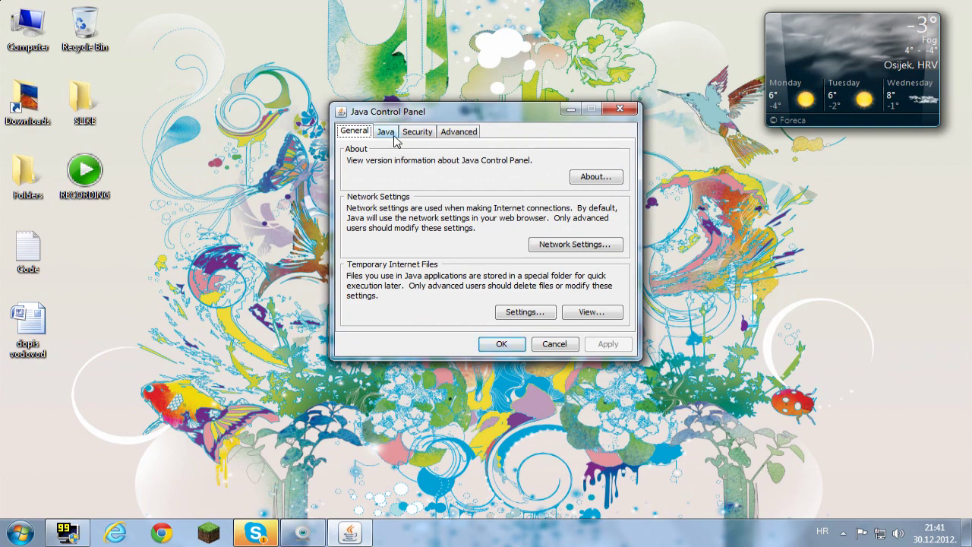
Open the Java Runtime Environment Settings and start editing the runtime parameters of the 1.7 user entry.
{"action": "left_click", "coordinate": [386, 135]}
{"action": "left_click", "coordinate": [593, 186]}
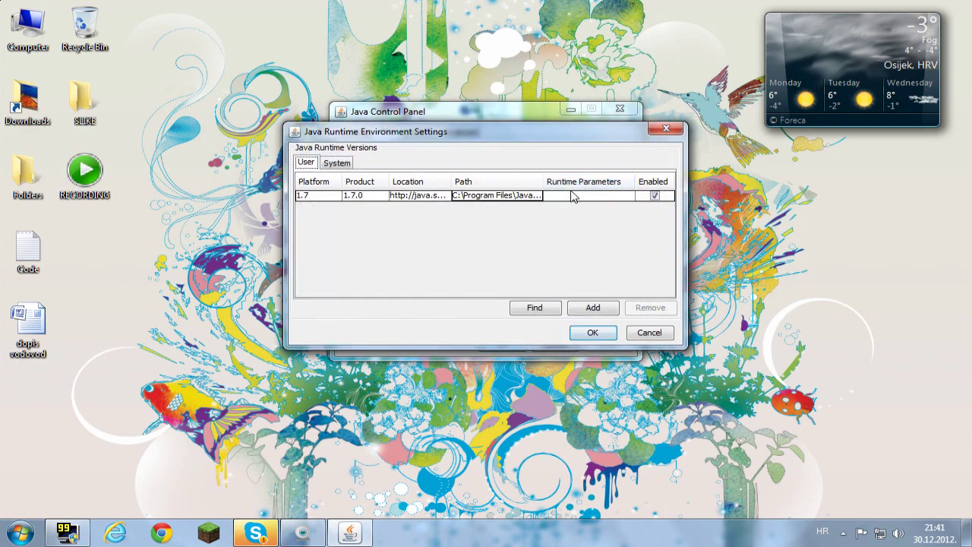
{"action": "left_click", "coordinate": [572, 194]}
{"action": "left_click", "coordinate": [575, 198]}
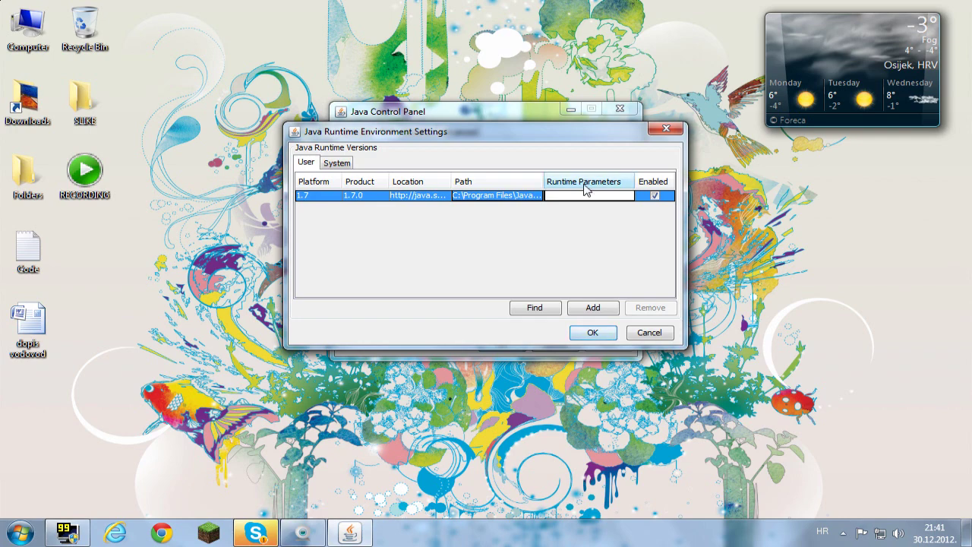
In the desktop's Code text file, set the Xmx value to 2048, and copy the line -Xincgc -Xmx2048M for the Java settings.
{"action": "double_click", "coordinate": [28, 247]}
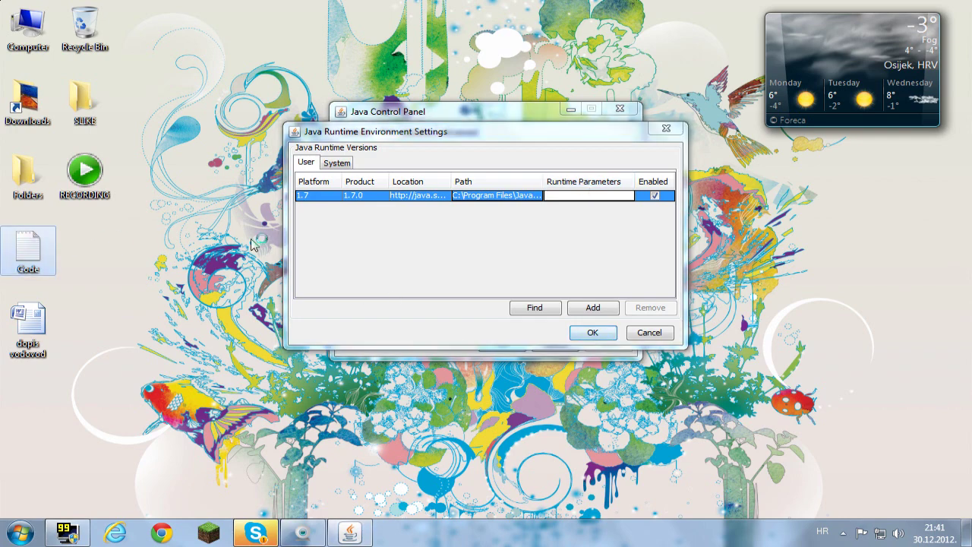
{"action": "key", "text": "shift+End"}
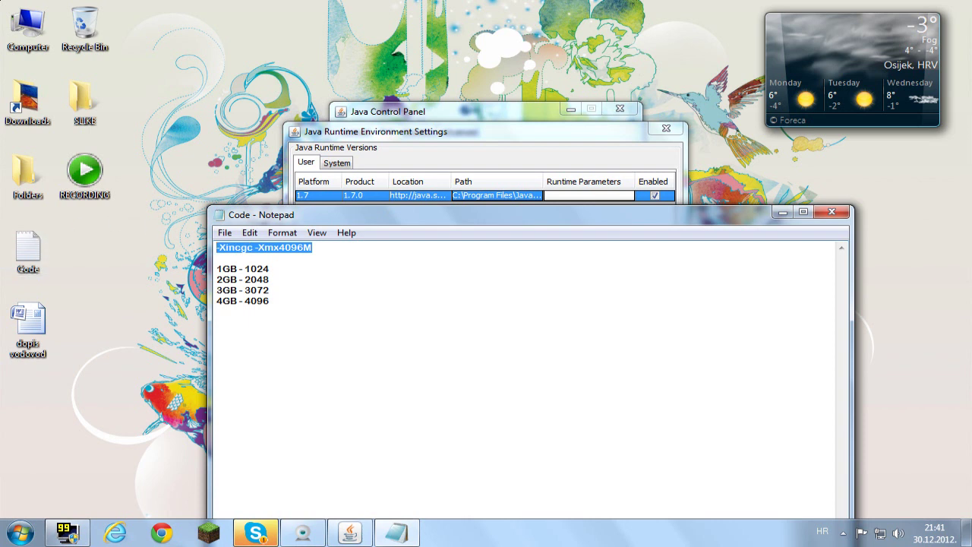
{"action": "mouse_move", "coordinate": [269, 280]}
{"action": "left_mouse_down"}
{"action": "mouse_move", "coordinate": [244, 280]}
{"action": "mouse_move", "coordinate": [242, 290]}
{"action": "mouse_move", "coordinate": [251, 279]}
{"action": "left_mouse_up"}
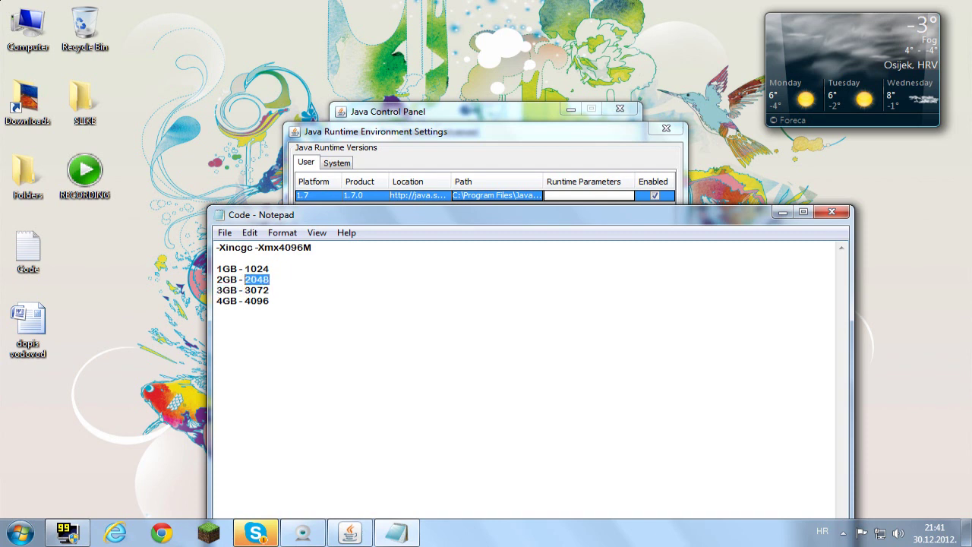
{"action": "left_click", "coordinate": [307, 248]}
{"action": "type", "text": "2048"}
{"action": "left_click_drag", "start_coordinate": [310, 248], "coordinate": [217, 247]}
{"action": "key", "text": "ctrl+c"}
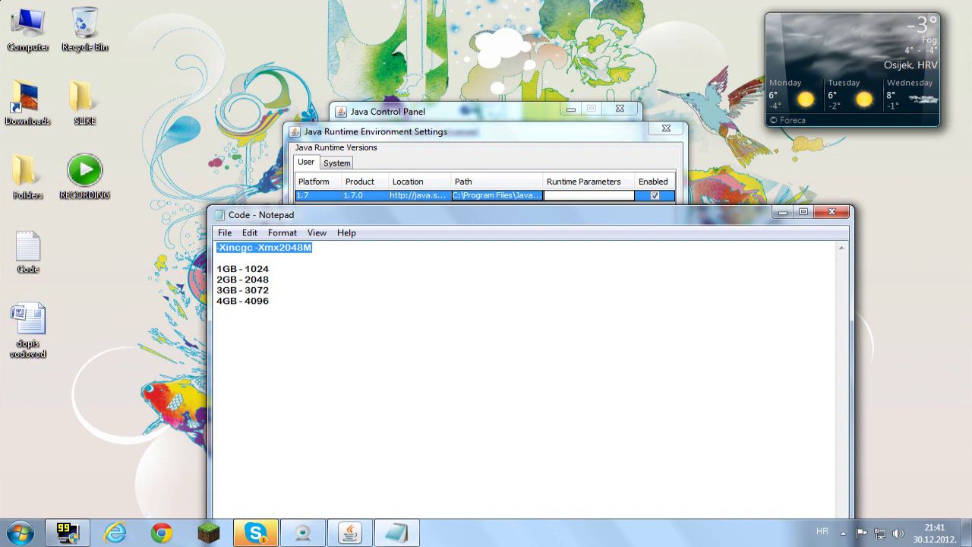
{"action": "left_click", "coordinate": [523, 173]}
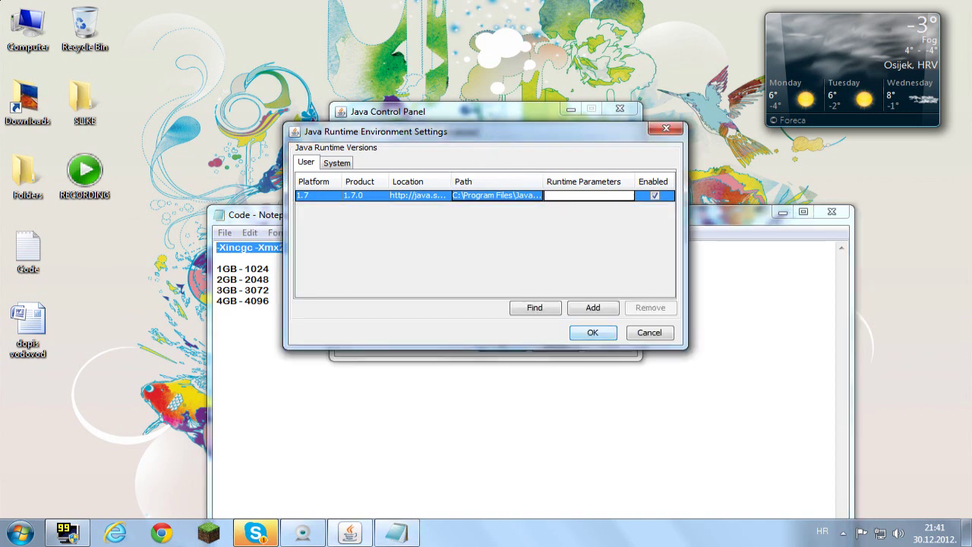
Set the Java 1.7 runtime parameters to -Xincgc -Xmx2048M, apply the Java settings, and close the Code text file without saving.
{"action": "key", "text": "ctrl+v"}
{"action": "left_click", "coordinate": [593, 308]}
{"action": "left_click", "coordinate": [652, 308]}
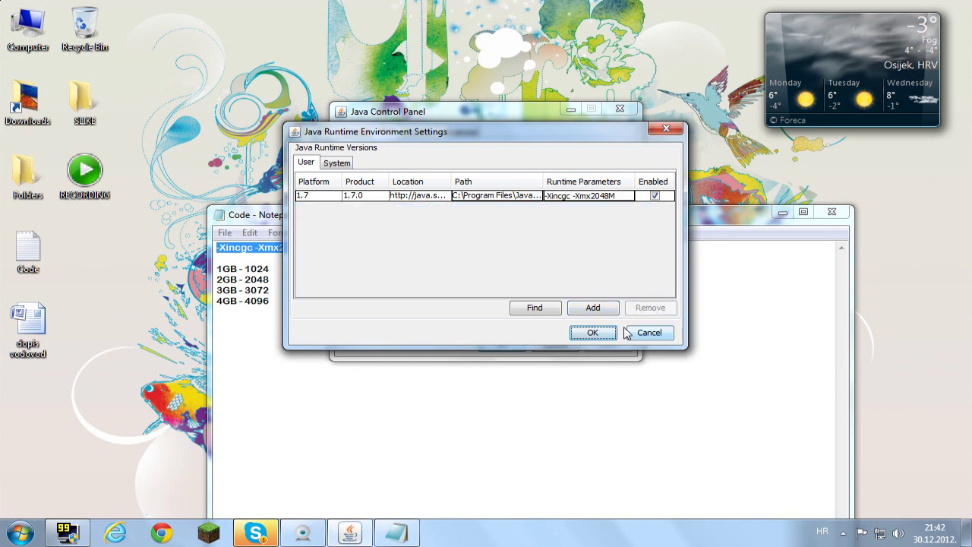
{"action": "left_click", "coordinate": [592, 333]}
{"action": "left_click", "coordinate": [612, 345]}
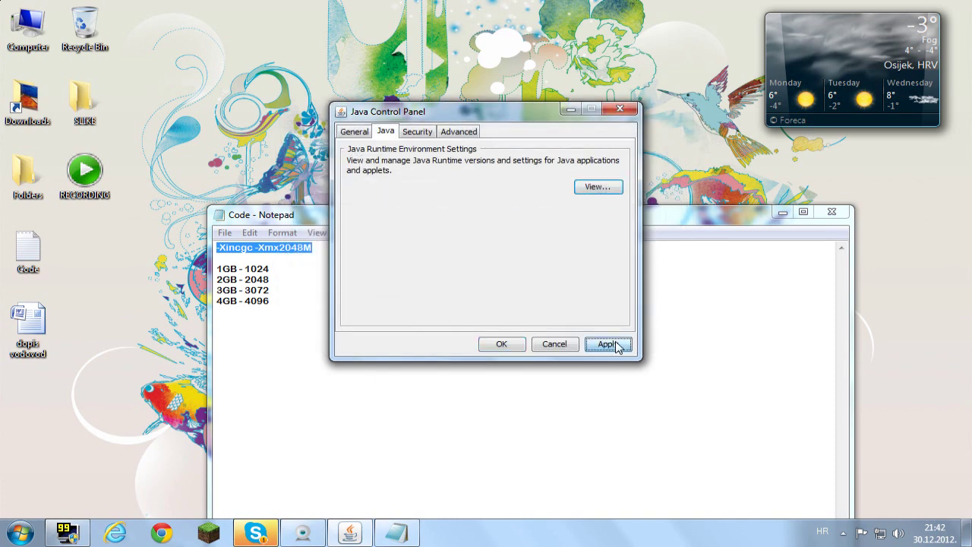
{"action": "left_click", "coordinate": [503, 344]}
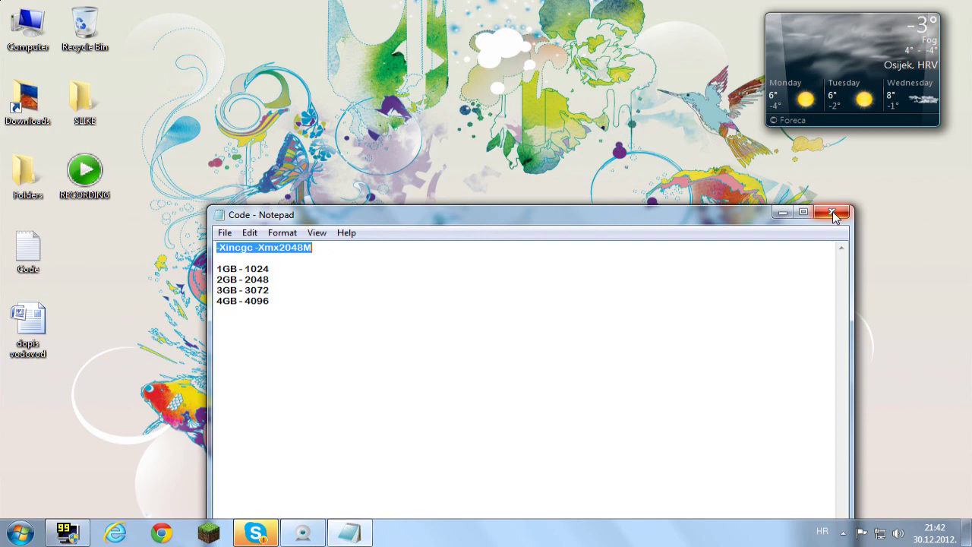
{"action": "left_click", "coordinate": [831, 214]}
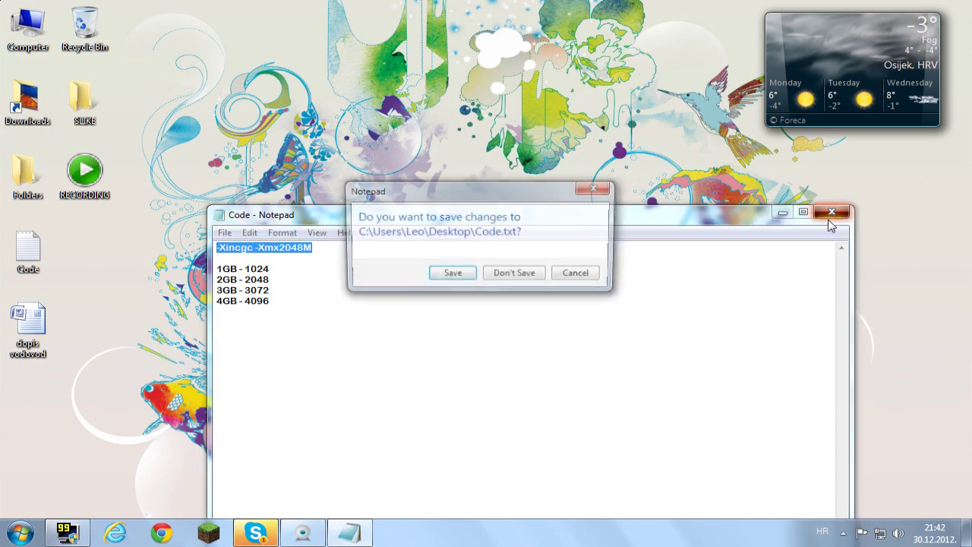
{"action": "left_click", "coordinate": [508, 273]}
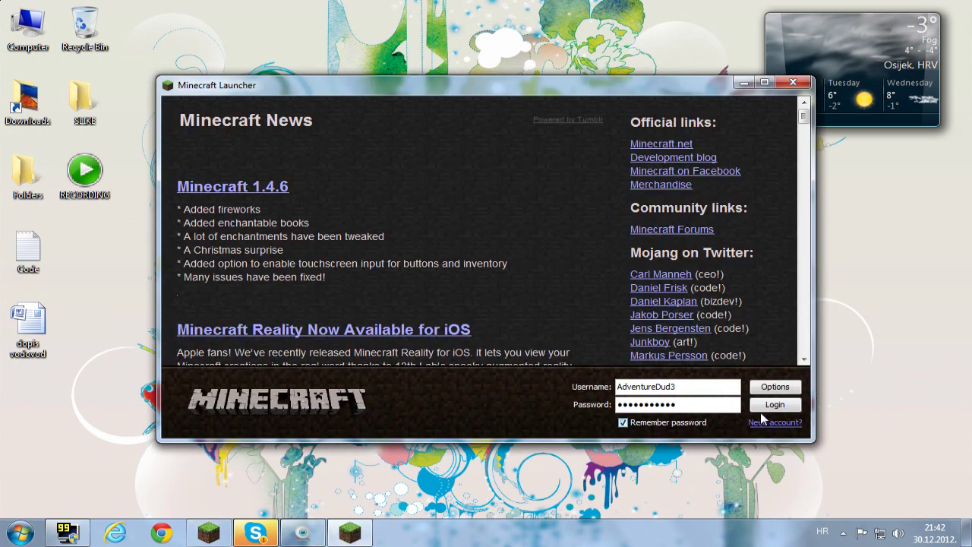
Log in through the Minecraft launcher with the remembered account, maximize the game, and load the singleplayer world.
{"action": "left_click", "coordinate": [775, 404]}
{"action": "left_click", "coordinate": [758, 86]}
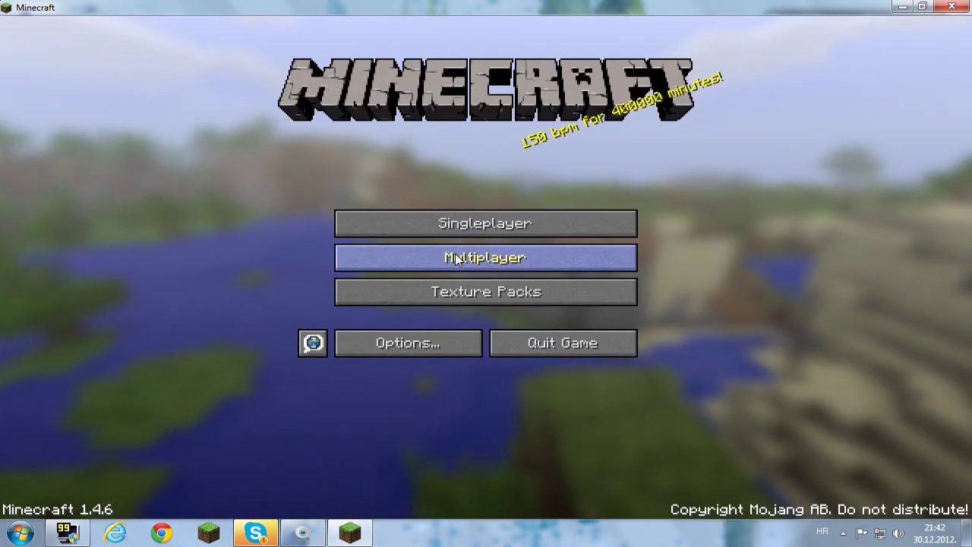
{"action": "left_click", "coordinate": [453, 222]}
{"action": "double_click", "coordinate": [454, 212]}
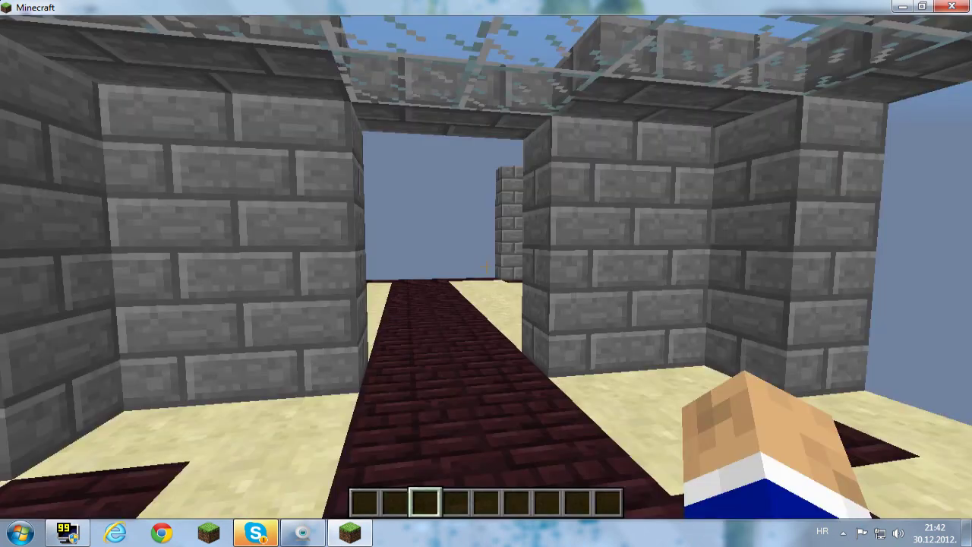
{"action": "key", "text": "w"}
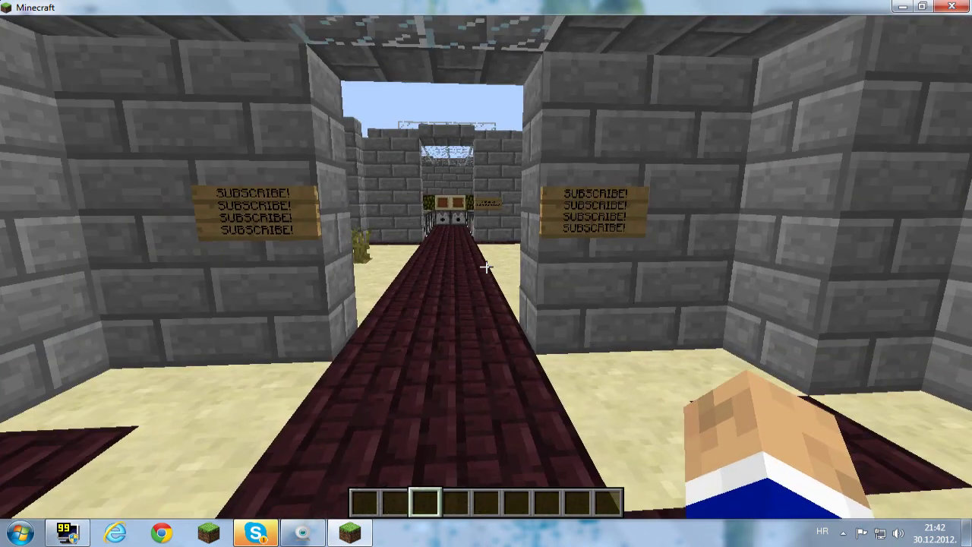
Pause the game, open Windows Task Manager, and go to the process belonging to the Minecraft application.
{"action": "key", "text": "Escape"}
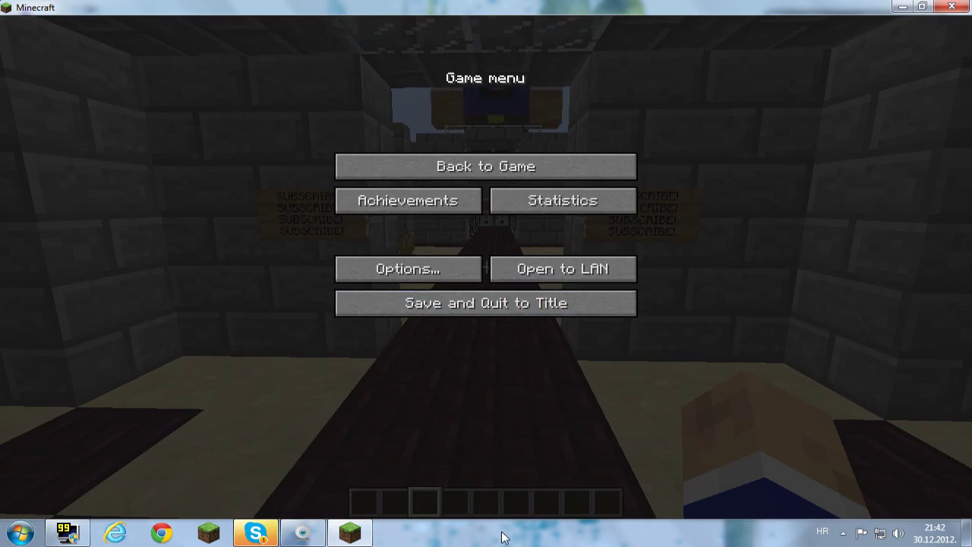
{"action": "right_click", "coordinate": [448, 537]}
{"action": "left_click", "coordinate": [503, 483]}
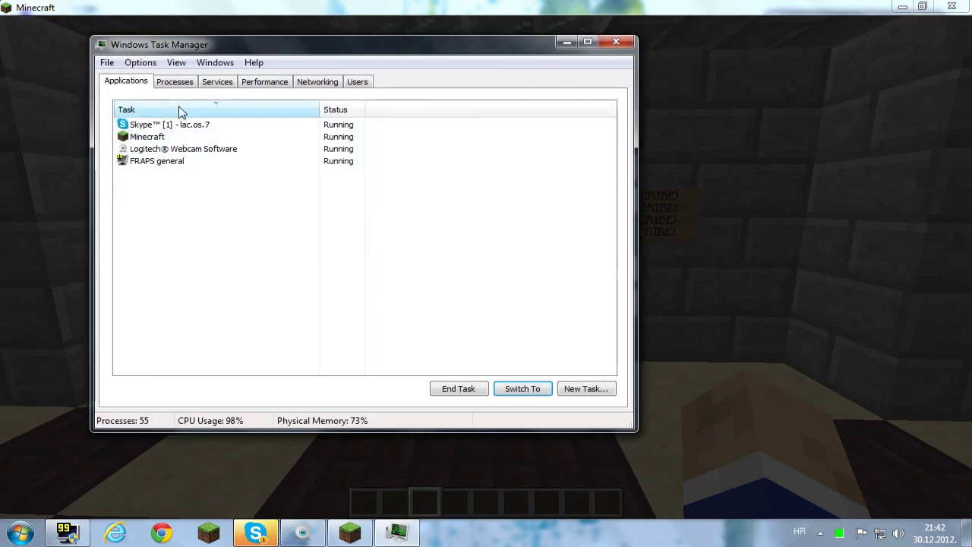
{"action": "left_click", "coordinate": [146, 137]}
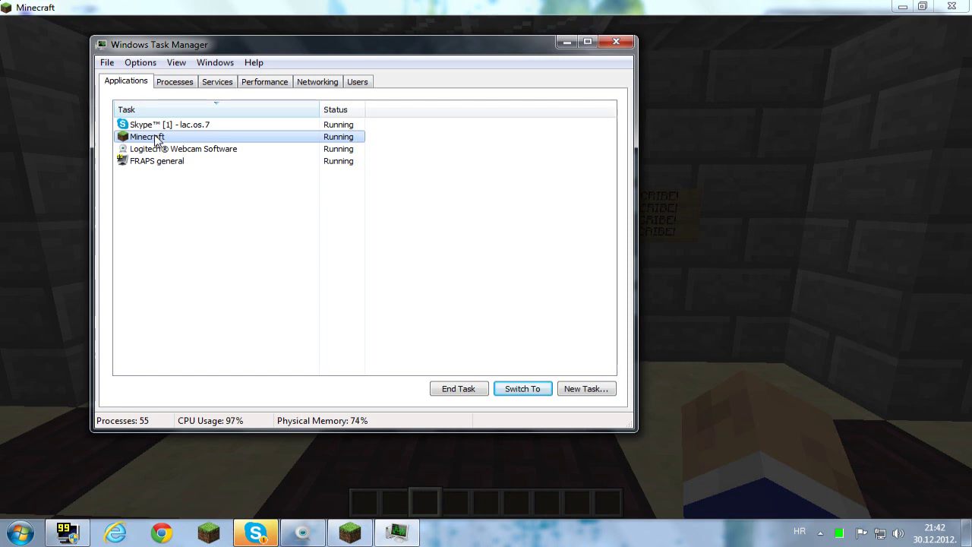
{"action": "right_click", "coordinate": [156, 135]}
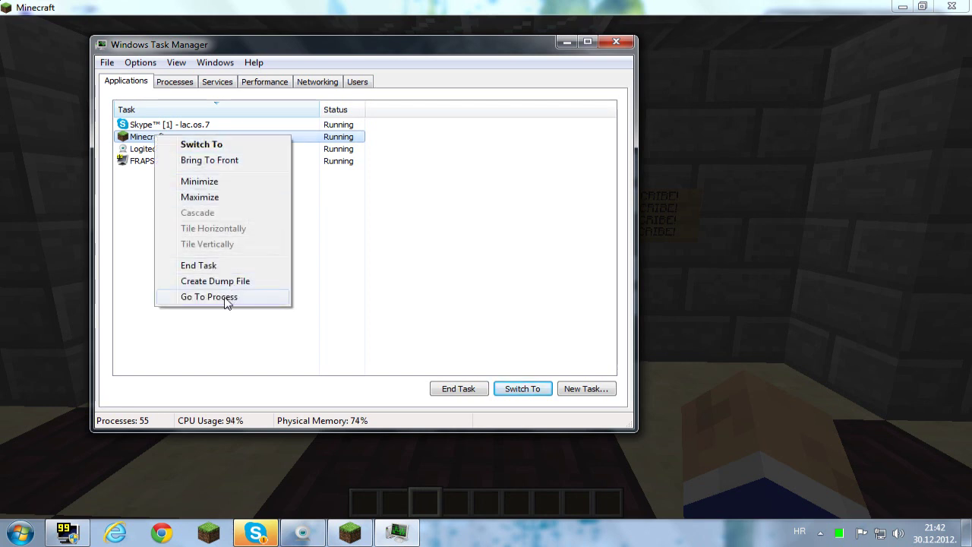
{"action": "left_click", "coordinate": [226, 300]}
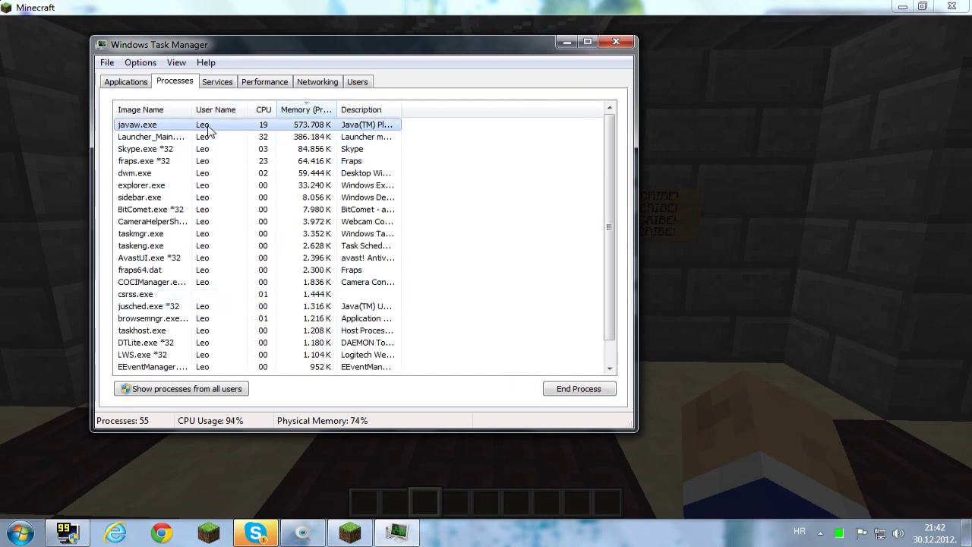
Set the priority of the javaw.exe process to High and confirm the change.
{"action": "right_click", "coordinate": [162, 131]}
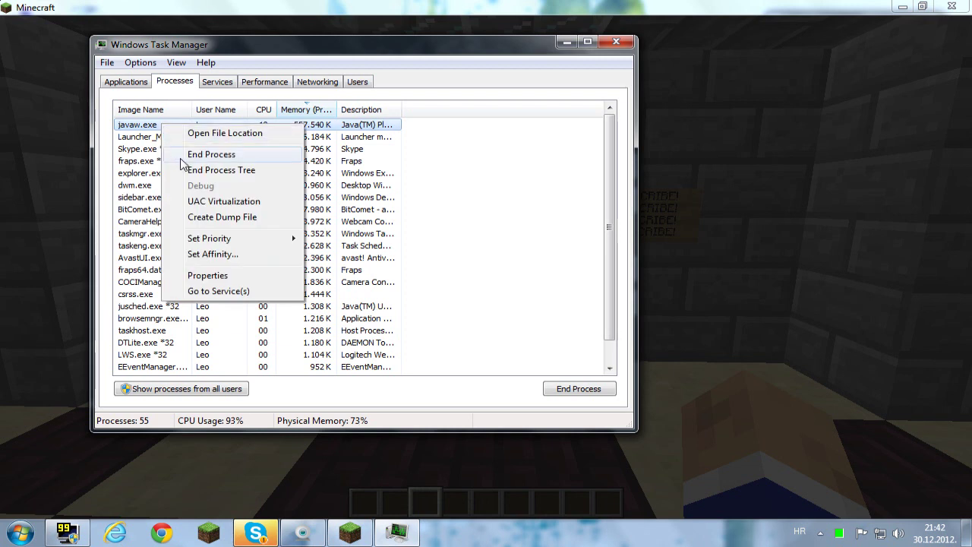
{"action": "mouse_move", "coordinate": [249, 240]}
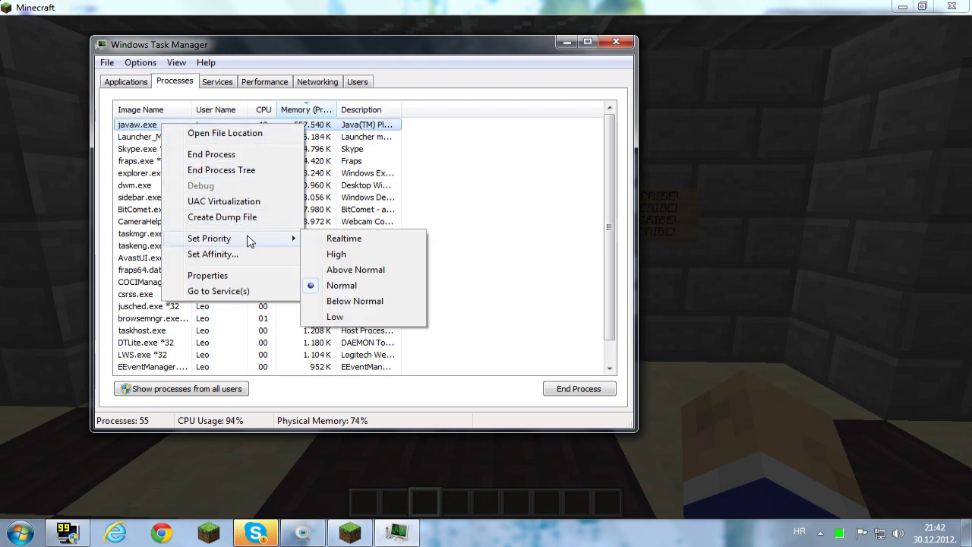
{"action": "left_click", "coordinate": [336, 255]}
{"action": "left_click", "coordinate": [514, 289]}
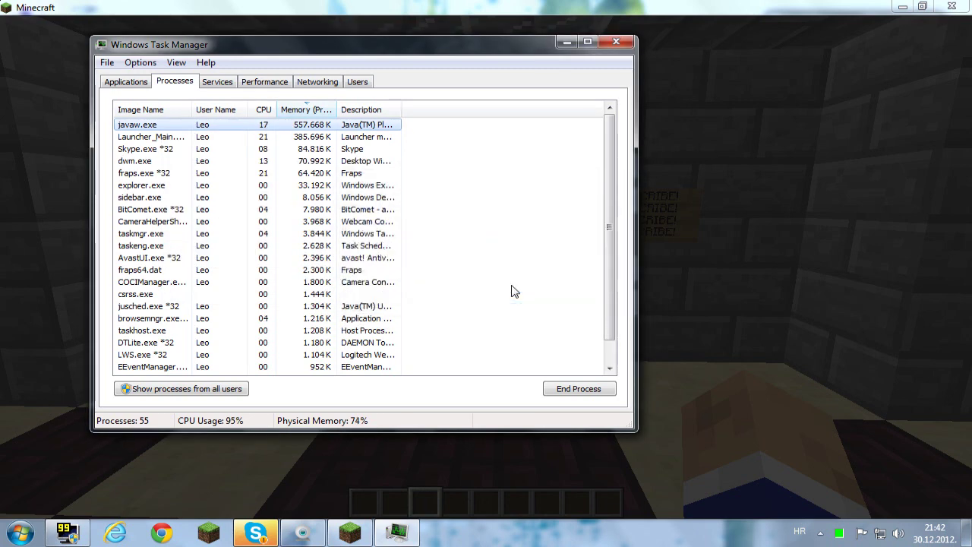
Close Task Manager without ending javaw.exe, and resume the game to walk around the world.
{"action": "left_click", "coordinate": [564, 388]}
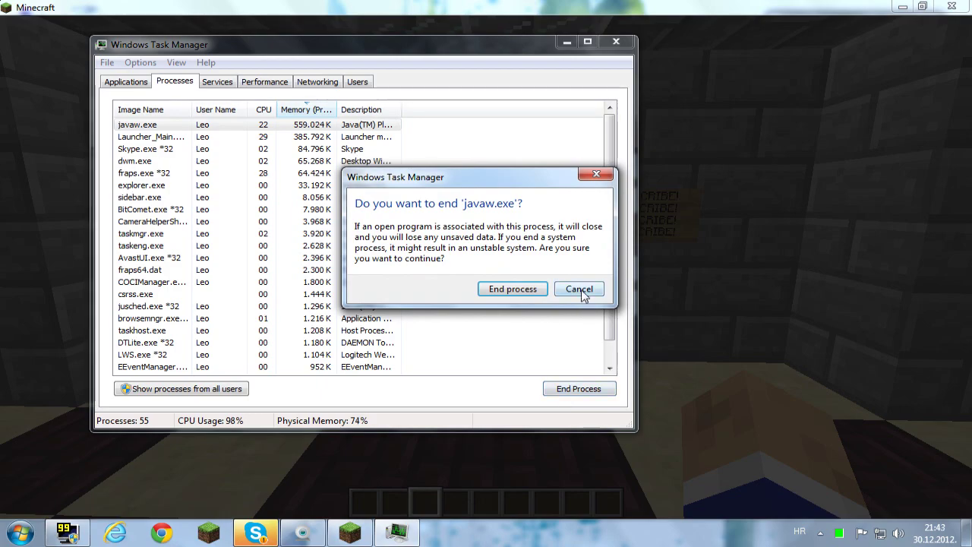
{"action": "left_click", "coordinate": [578, 289]}
{"action": "left_click", "coordinate": [616, 41]}
{"action": "left_click", "coordinate": [507, 165]}
{"action": "key", "text": "w"}
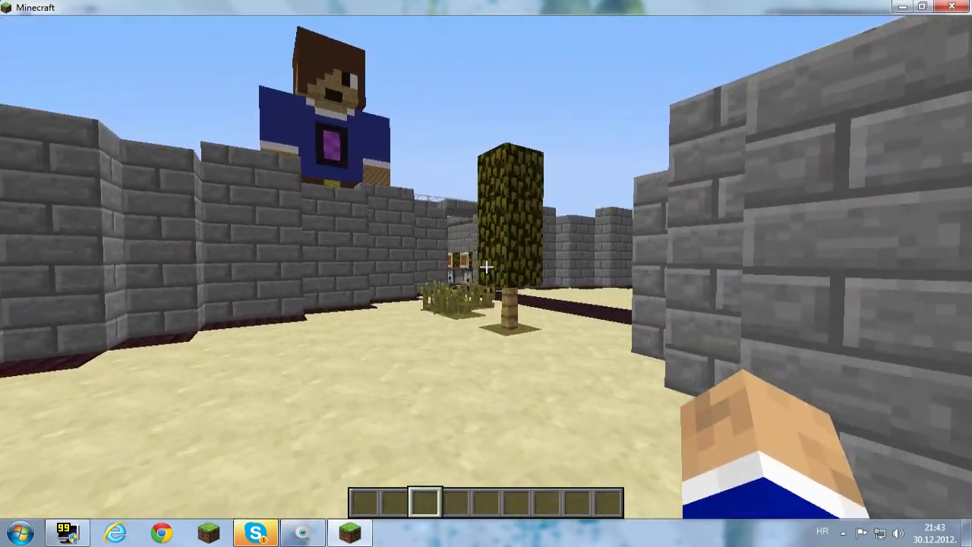
{"action": "scroll", "coordinate": [486, 266], "scroll_direction": "down", "scroll_amount": 1}
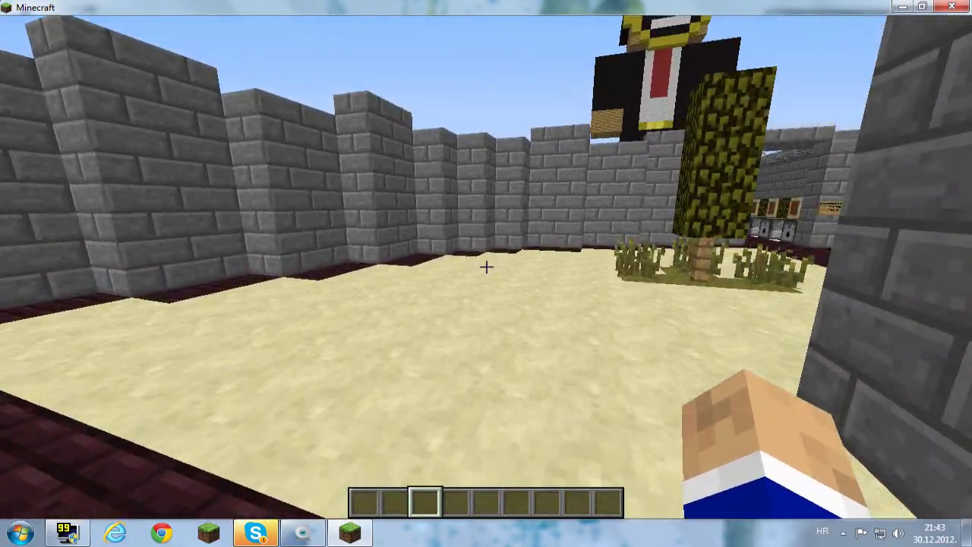